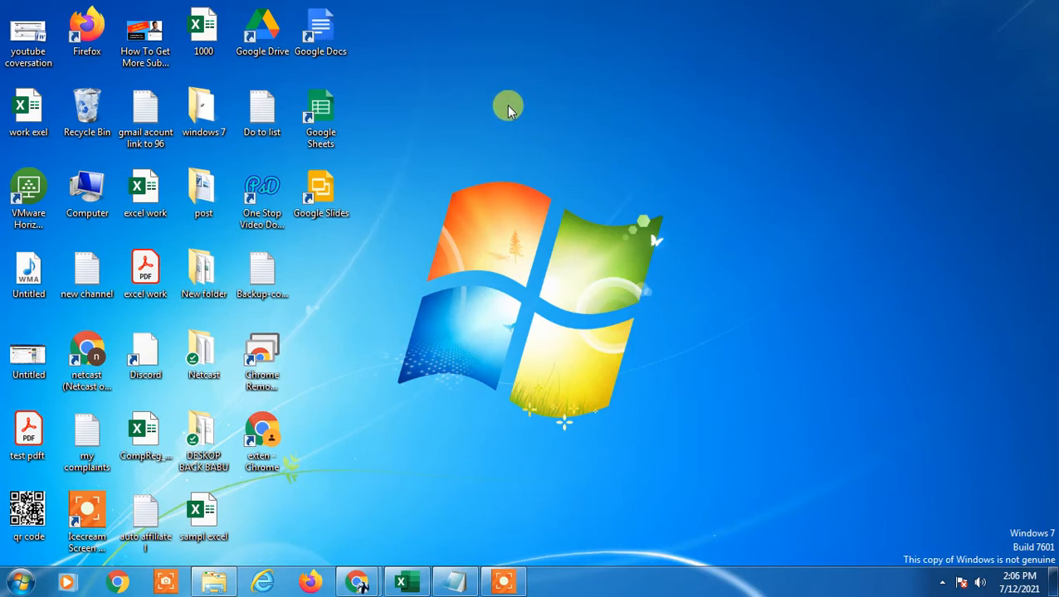
right_click(466, 45)
click(523, 91)
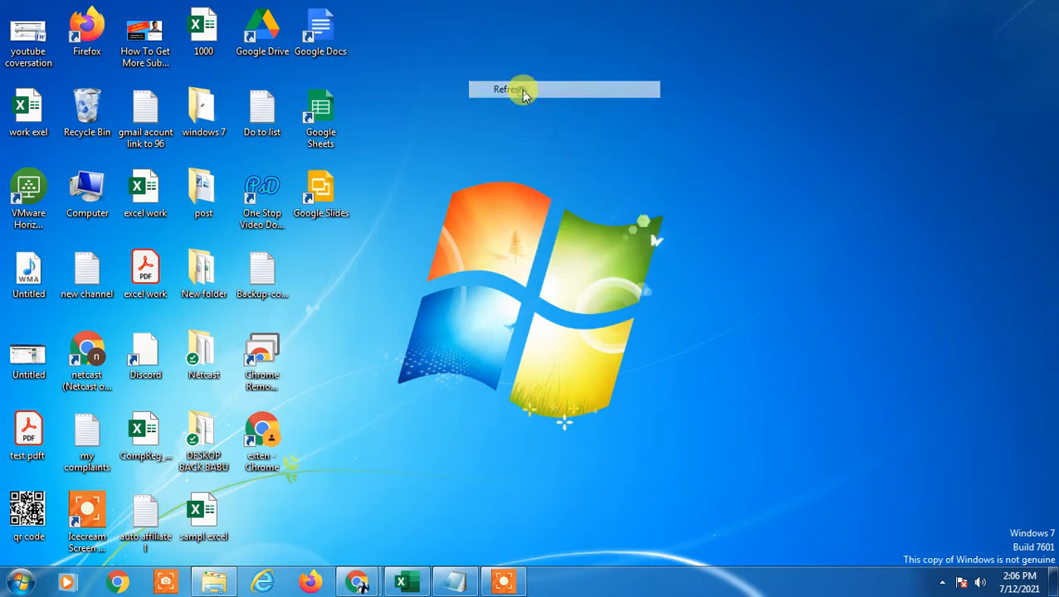
right_click(423, 26)
click(512, 72)
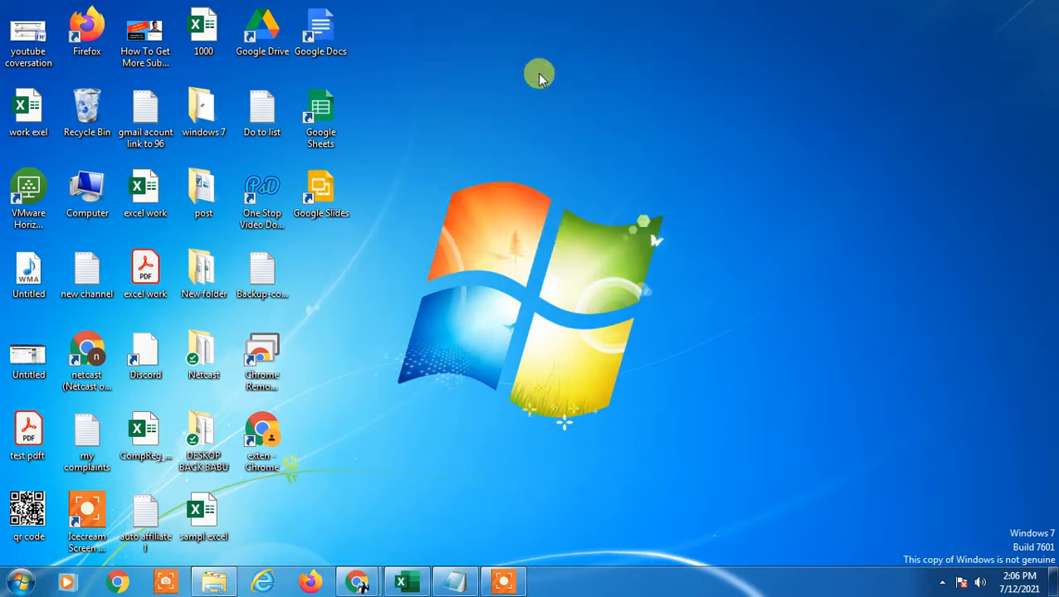
right_click(468, 36)
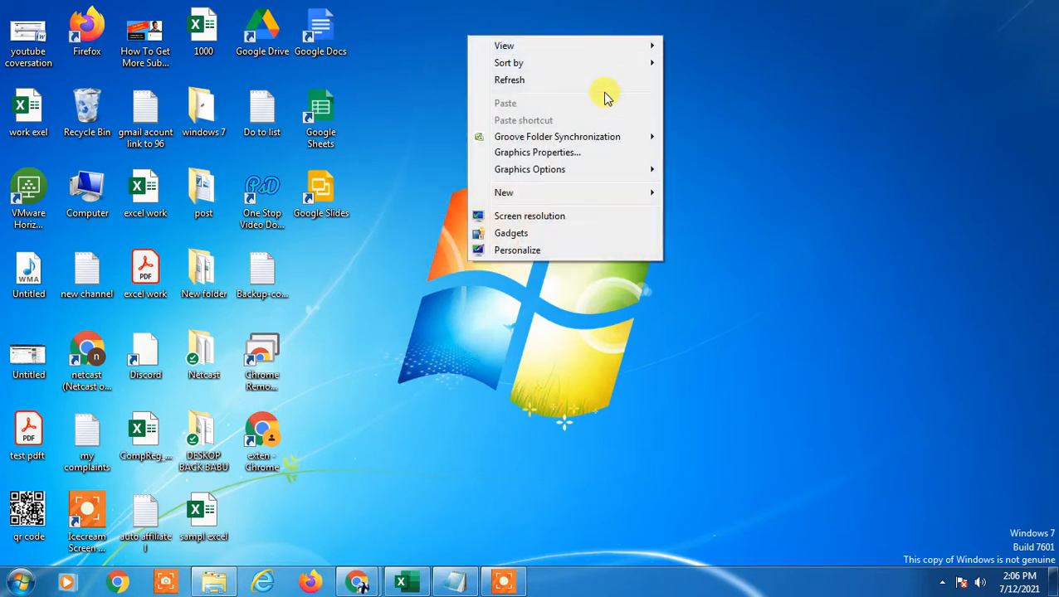
click(546, 81)
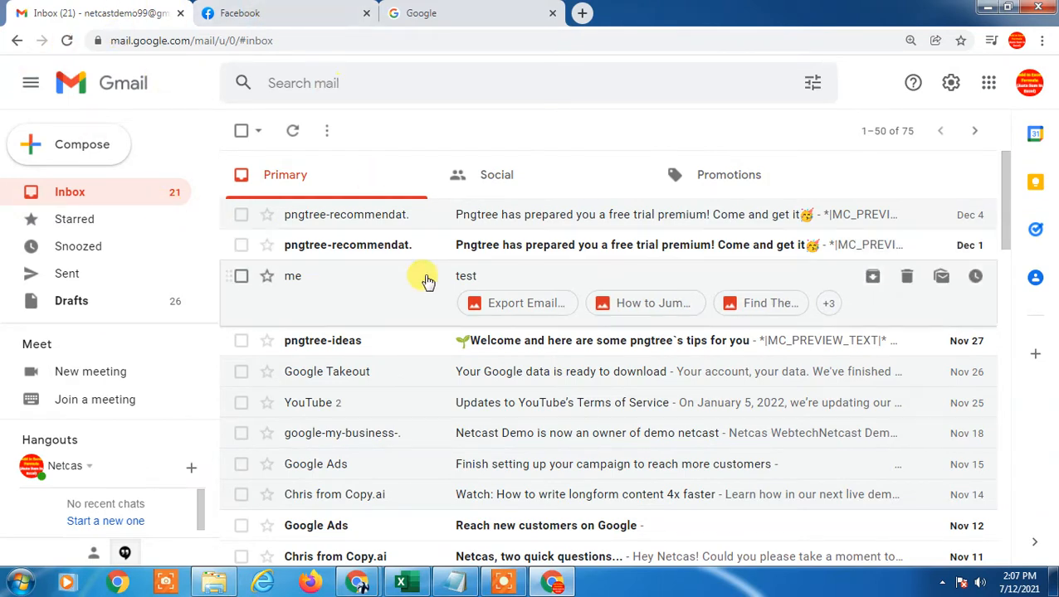
click(291, 9)
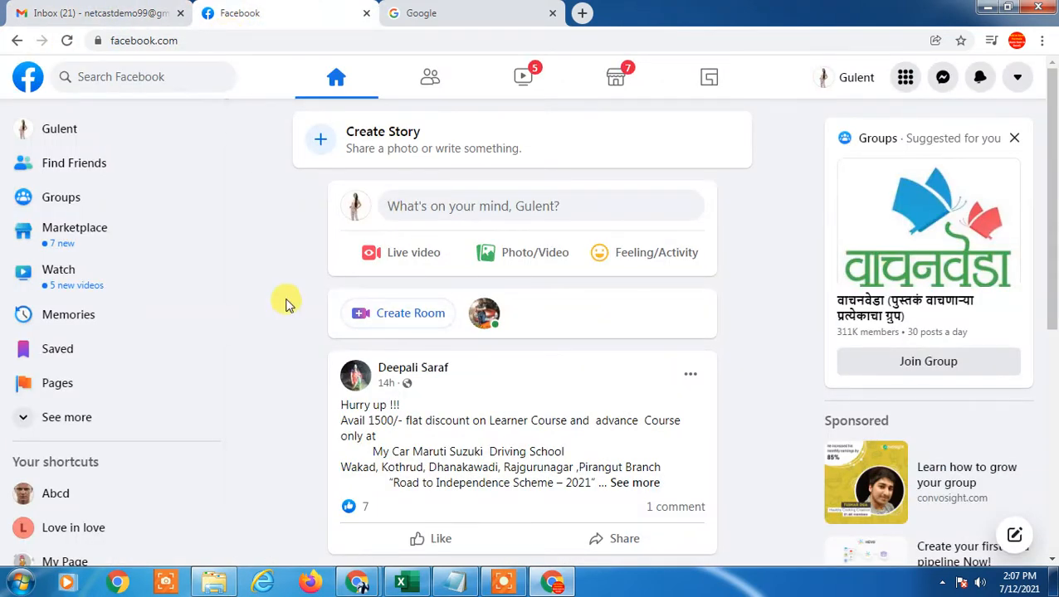
click(50, 8)
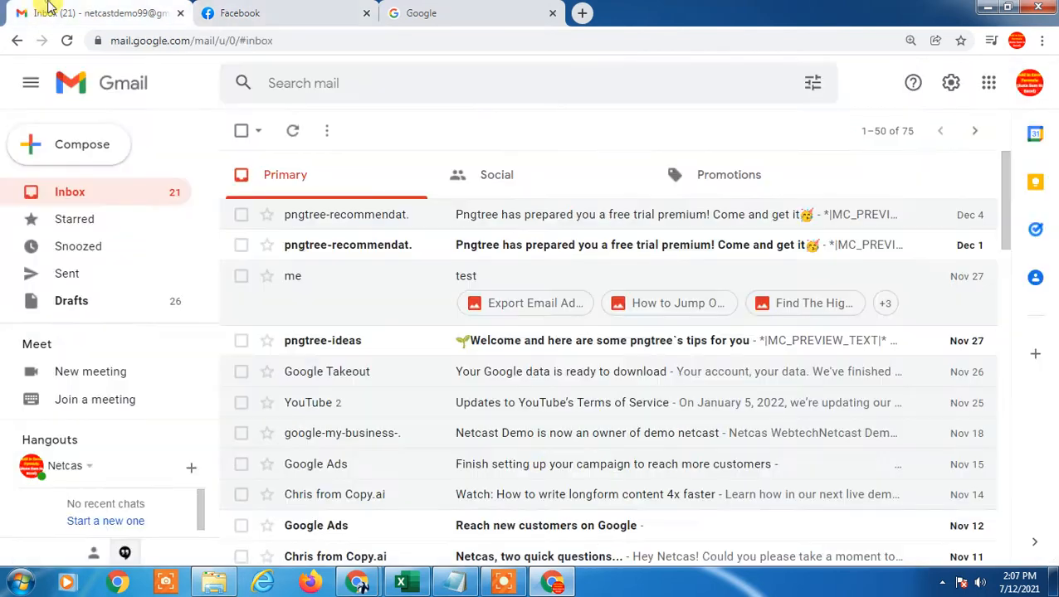
click(284, 10)
Step: Search Google for "inconfinder" and open the Iconfinder website from the results
click(452, 17)
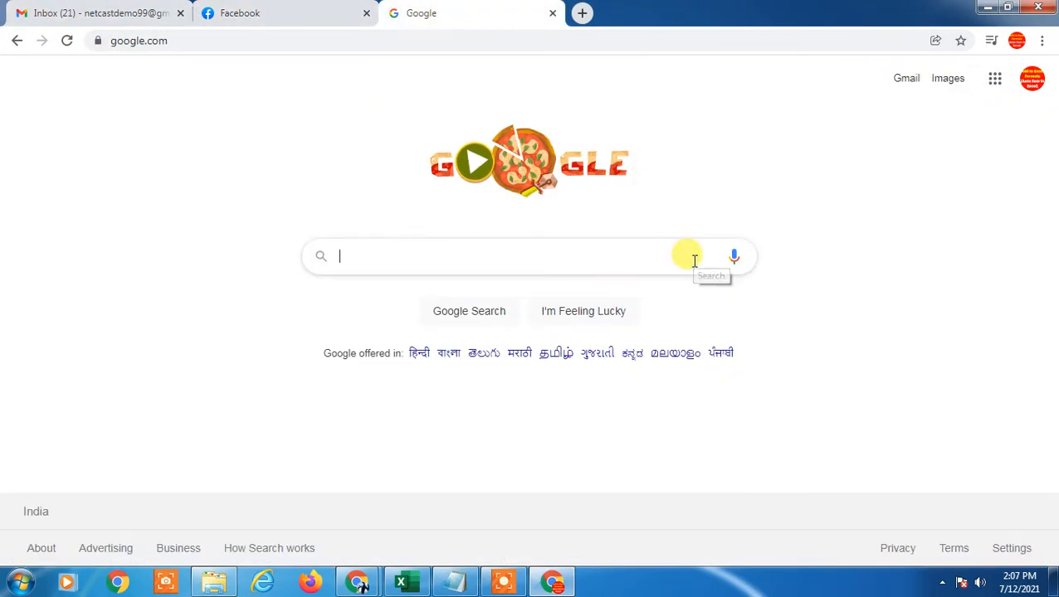
text(inconfind)
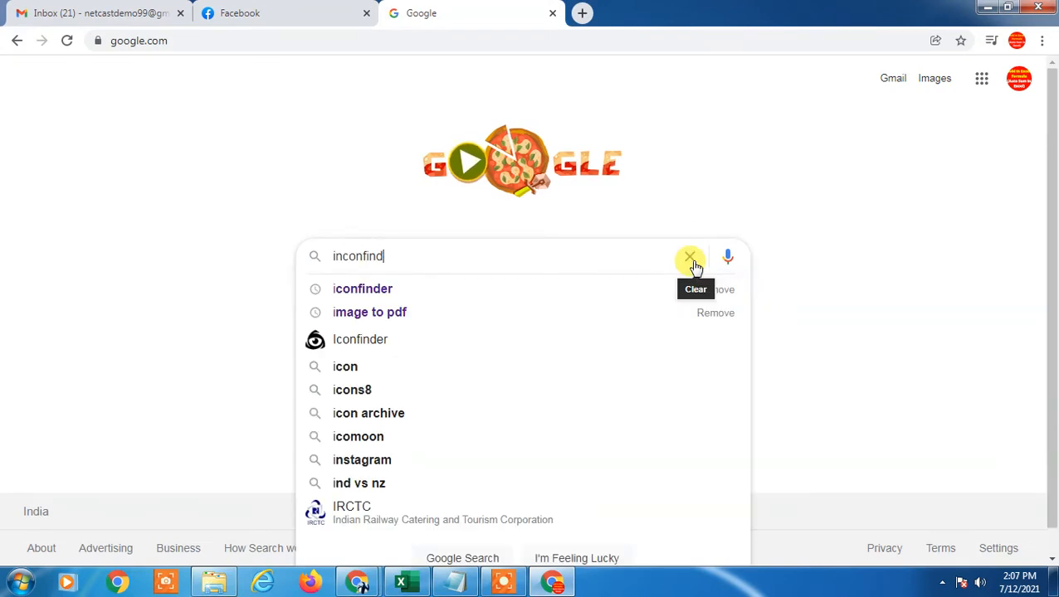
text(er)
key(Return)
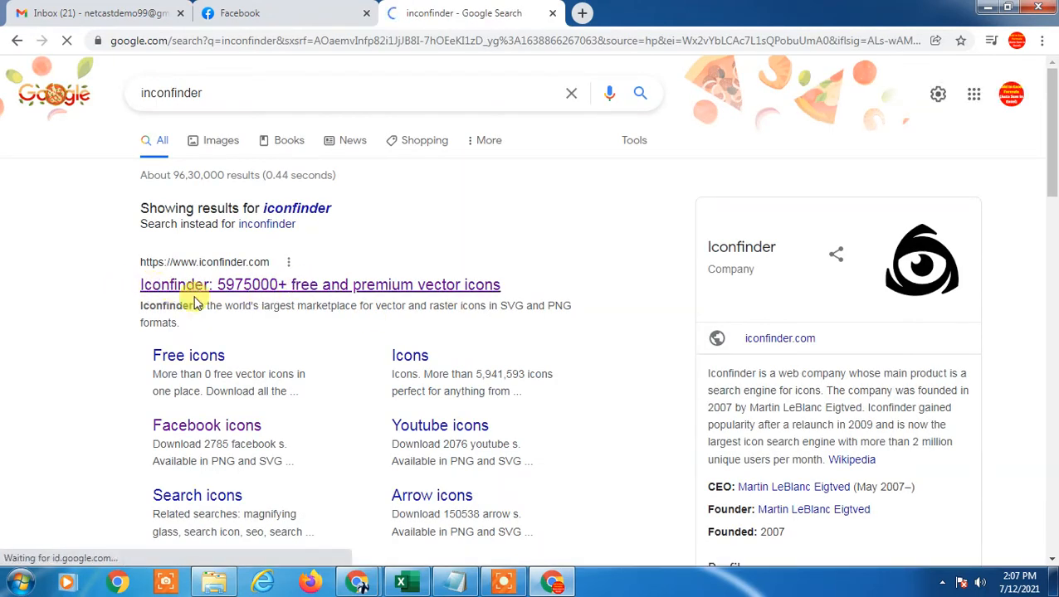
click(311, 289)
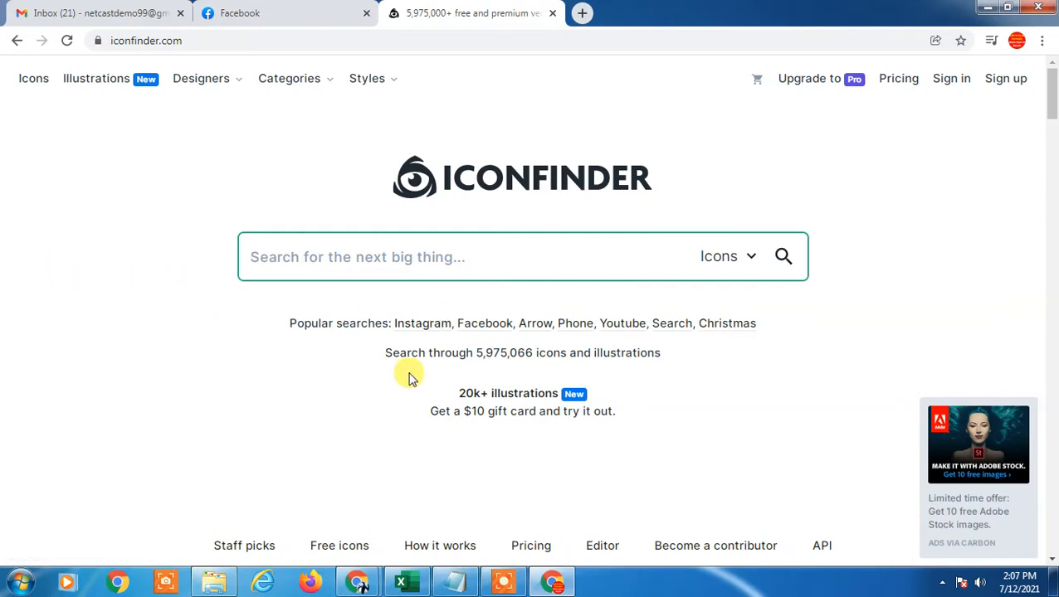
Step: Search Iconfinder for "facebook" icons
click(334, 242)
text(faceb)
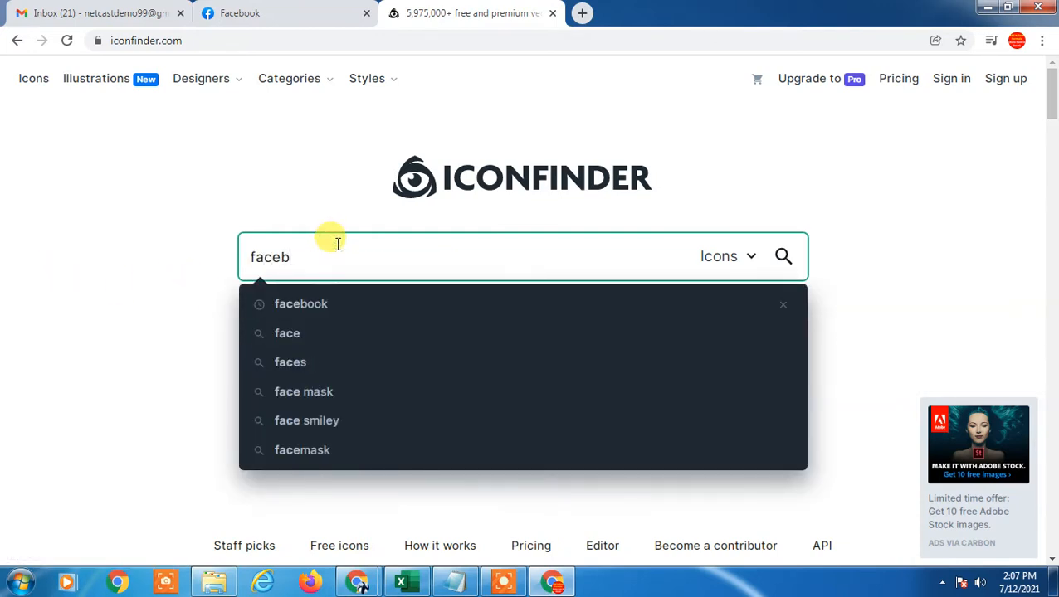
text(ook)
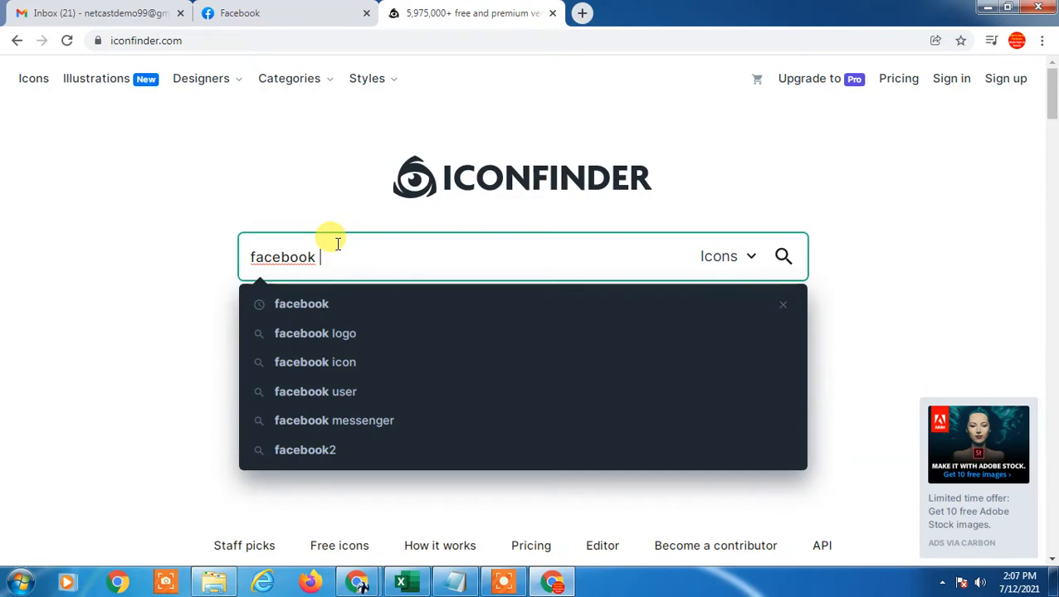
key(Return)
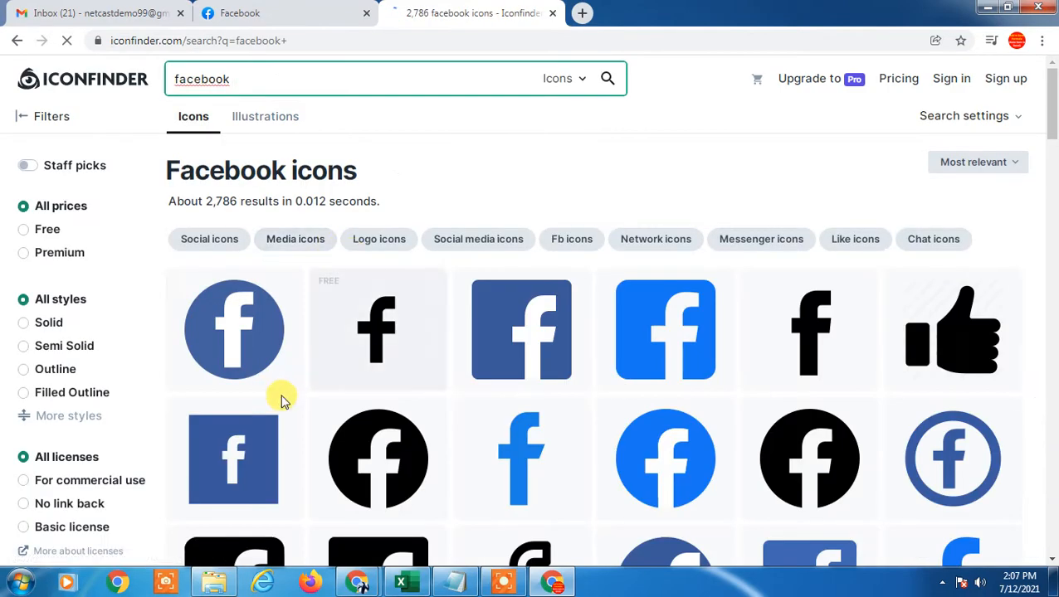
Step: Choose the free white-on-blue rounded-square Facebook icon and download it as a 64 px PNG
scroll(473, 407, down, 3)
scroll(481, 419, down, 10)
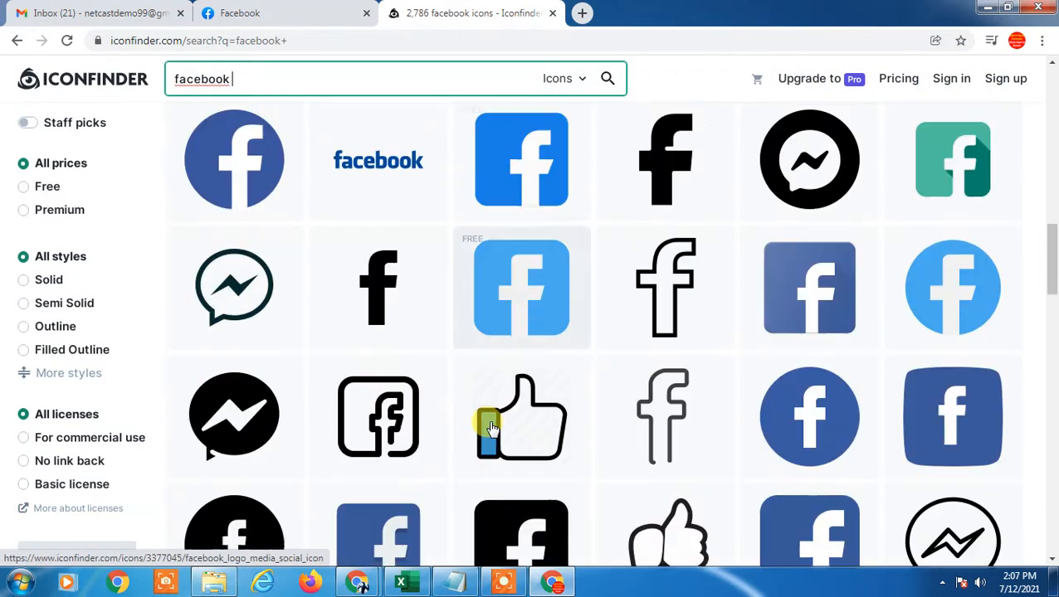
scroll(491, 429, down, 15)
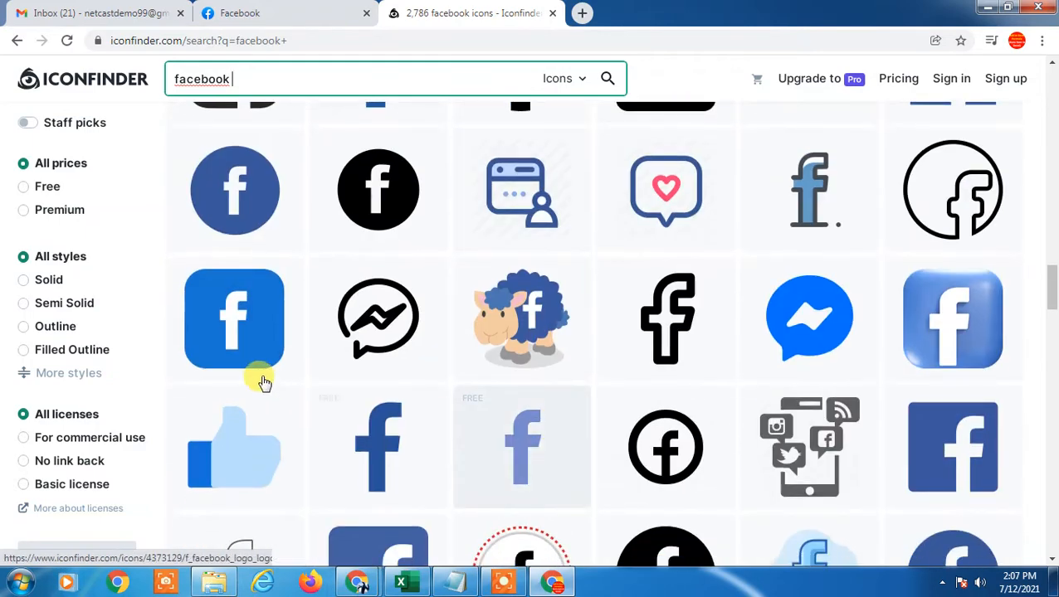
scroll(584, 440, down, 4)
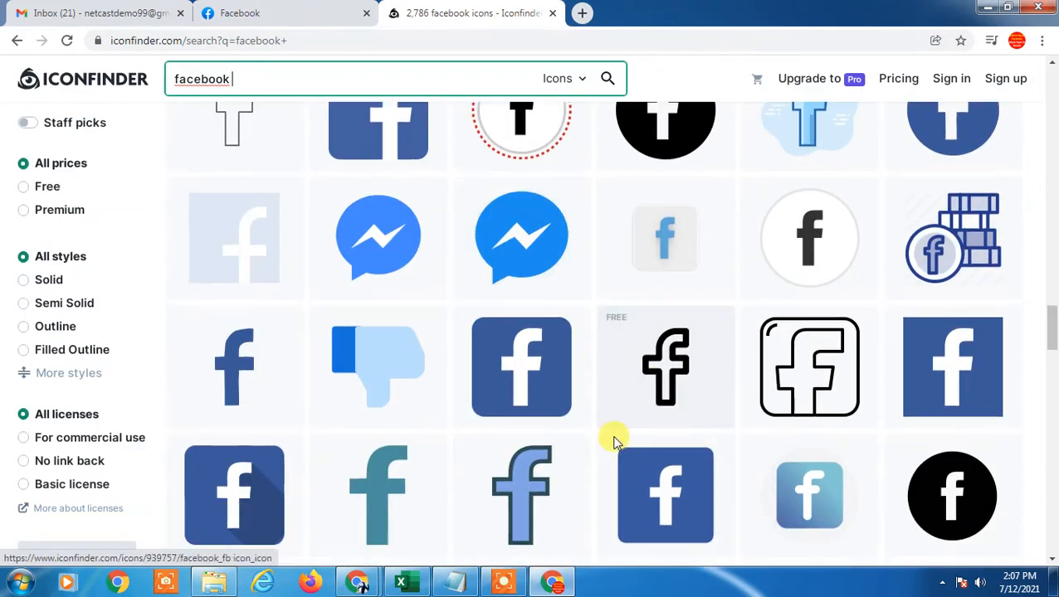
scroll(623, 438, up, 2)
scroll(627, 438, down, 5)
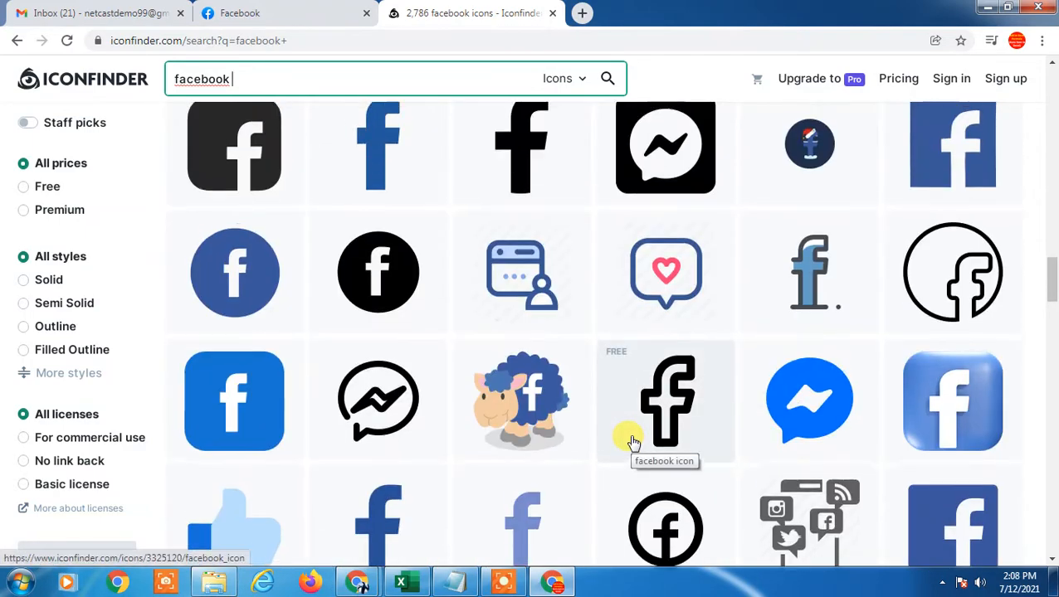
scroll(631, 440, up, 3)
scroll(629, 438, up, 2)
scroll(633, 440, up, 1)
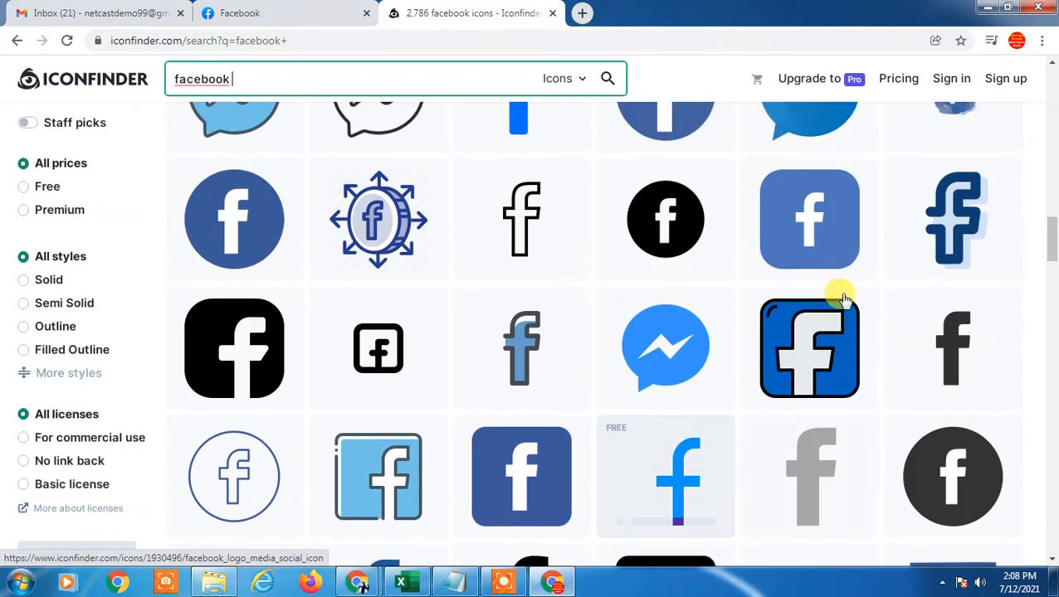
click(809, 202)
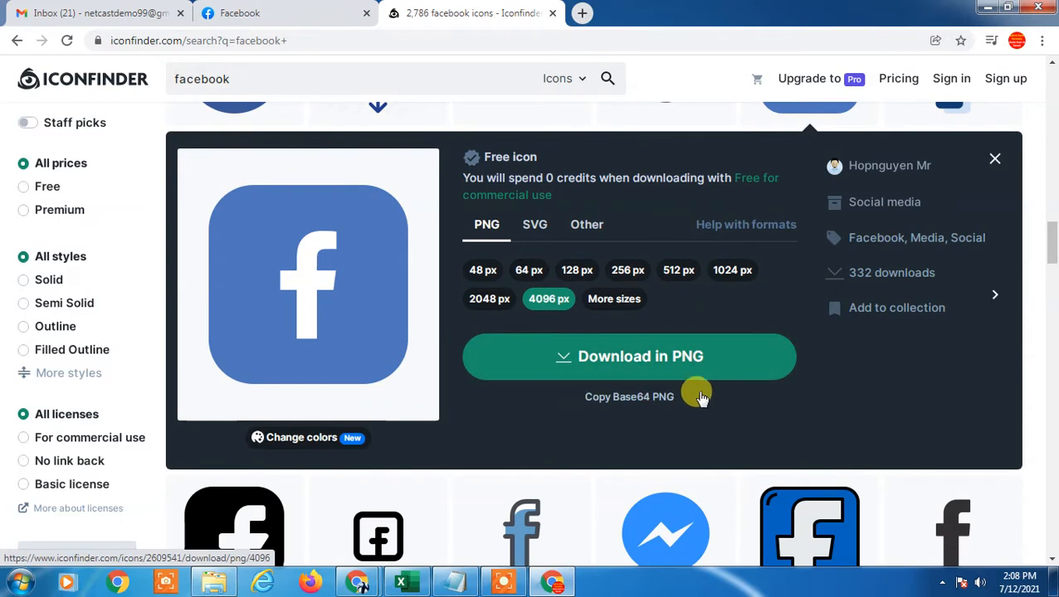
click(479, 277)
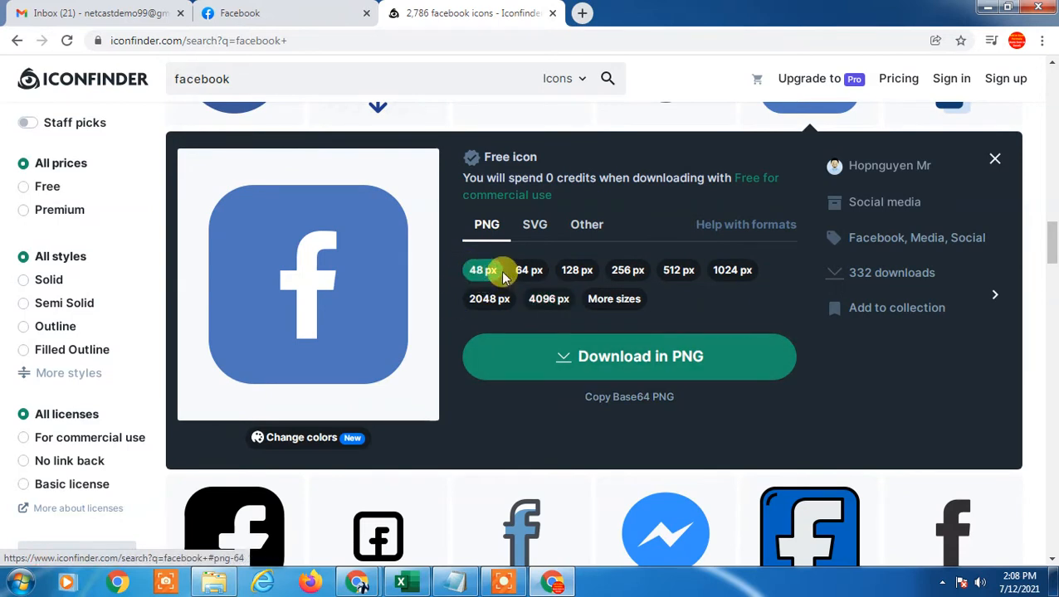
click(522, 277)
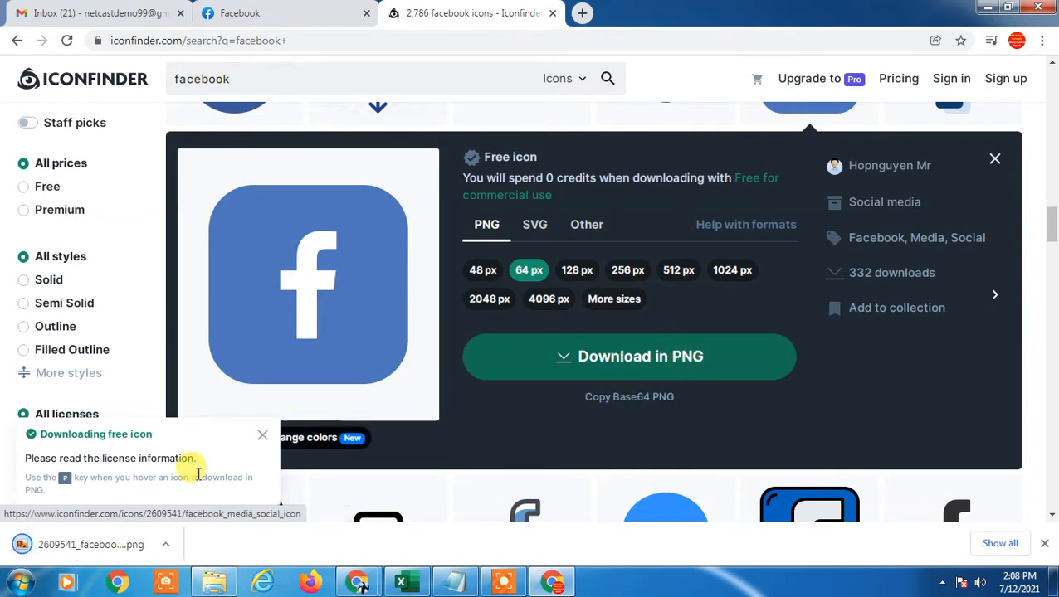
Step: Show the downloaded Facebook icon in its folder and move the folder window aside to uncover the browser
click(170, 544)
click(232, 492)
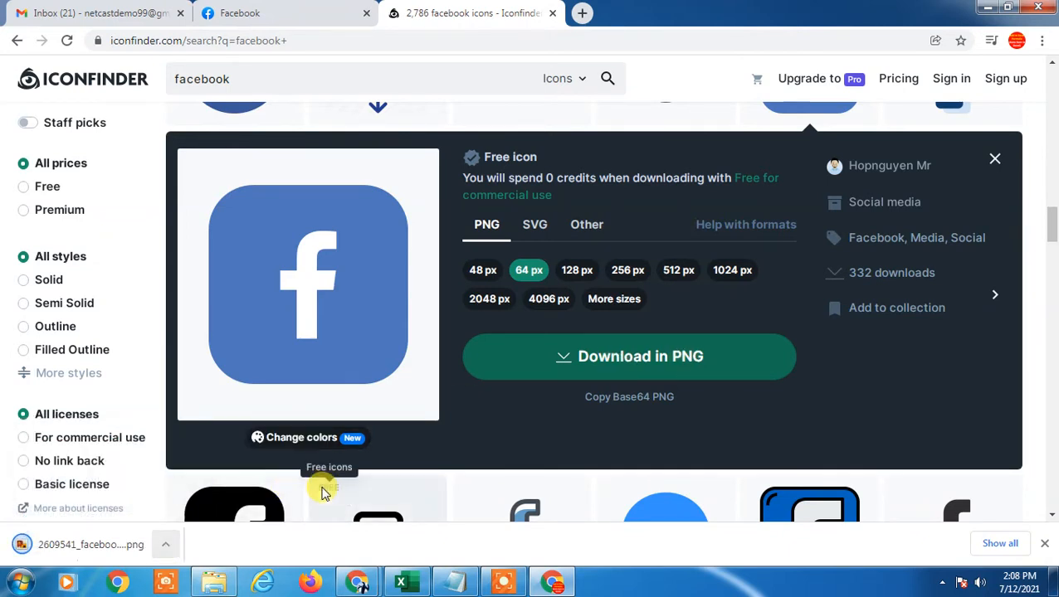
click(170, 544)
click(249, 496)
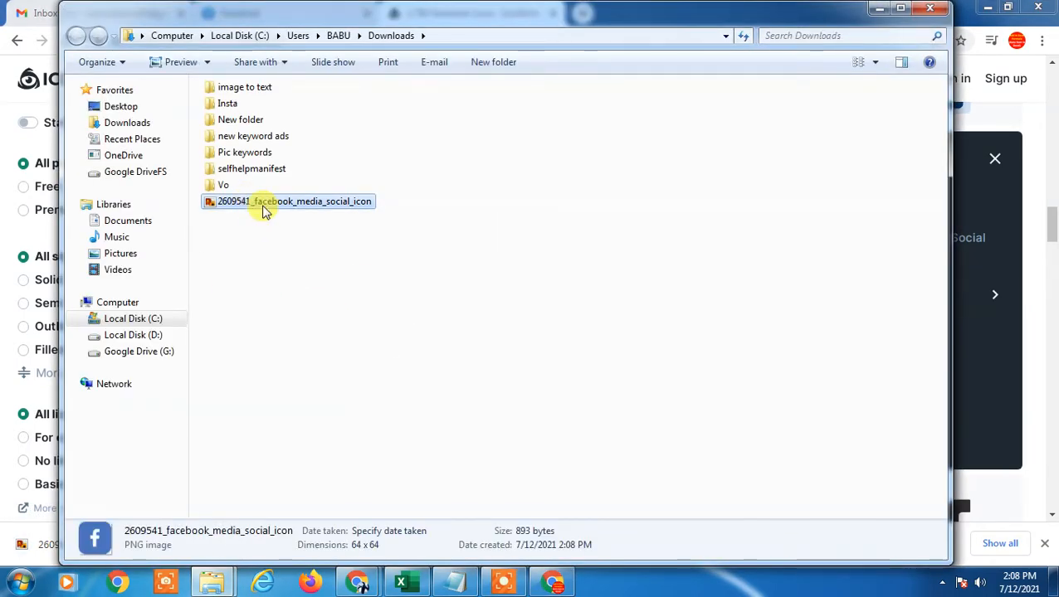
drag(250, 17, 580, 54)
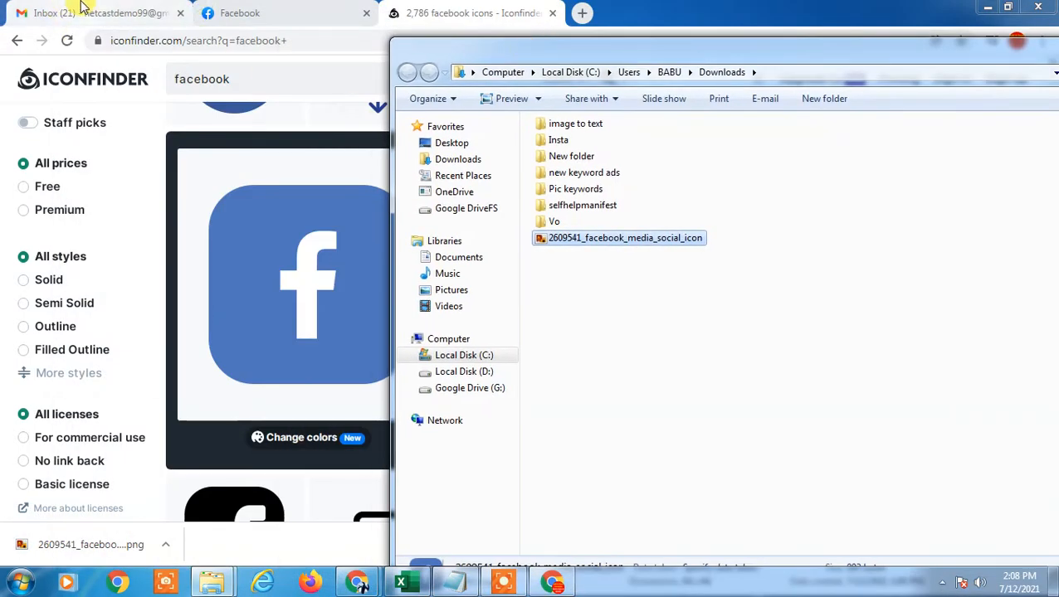
Step: Return to the Gmail inbox and open the full list of Gmail settings
click(83, 10)
click(70, 193)
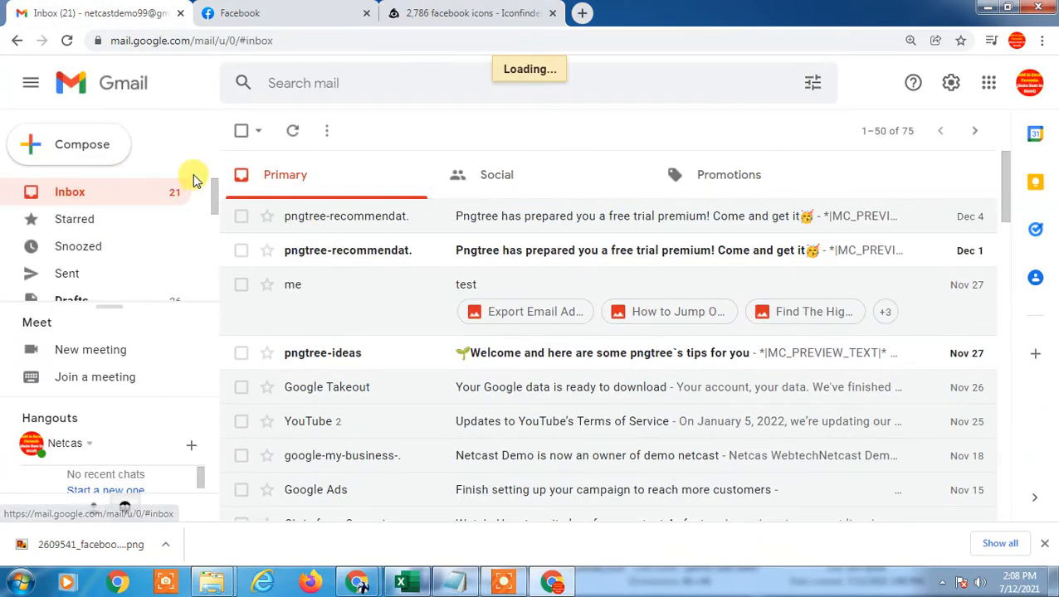
click(950, 83)
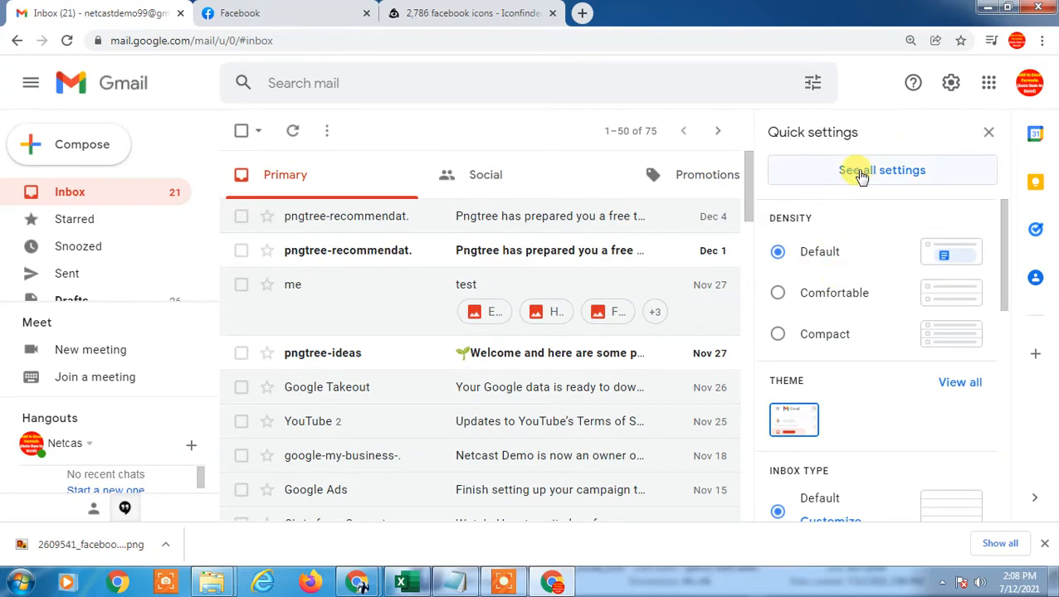
click(915, 178)
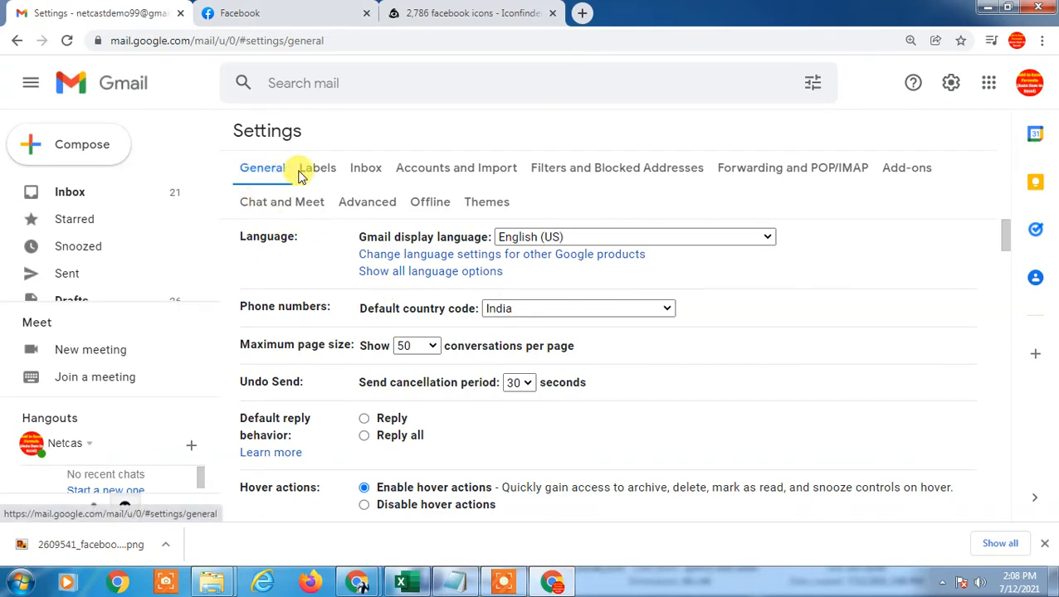
Step: Examine the existing netcast and netcast 2 signatures in the general settings
scroll(426, 288, down, 20)
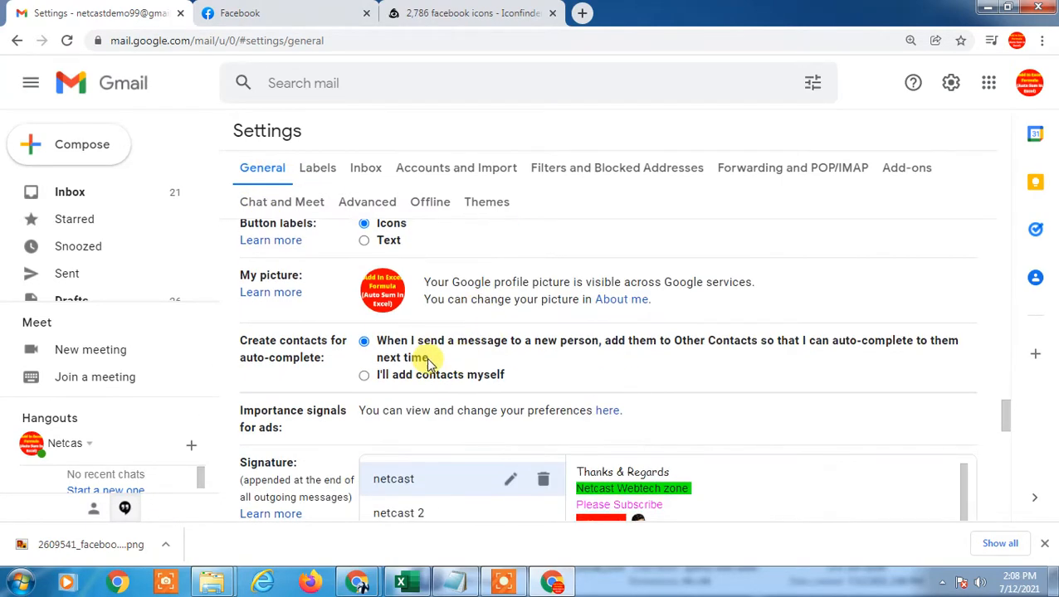
scroll(429, 363, down, 3)
click(429, 294)
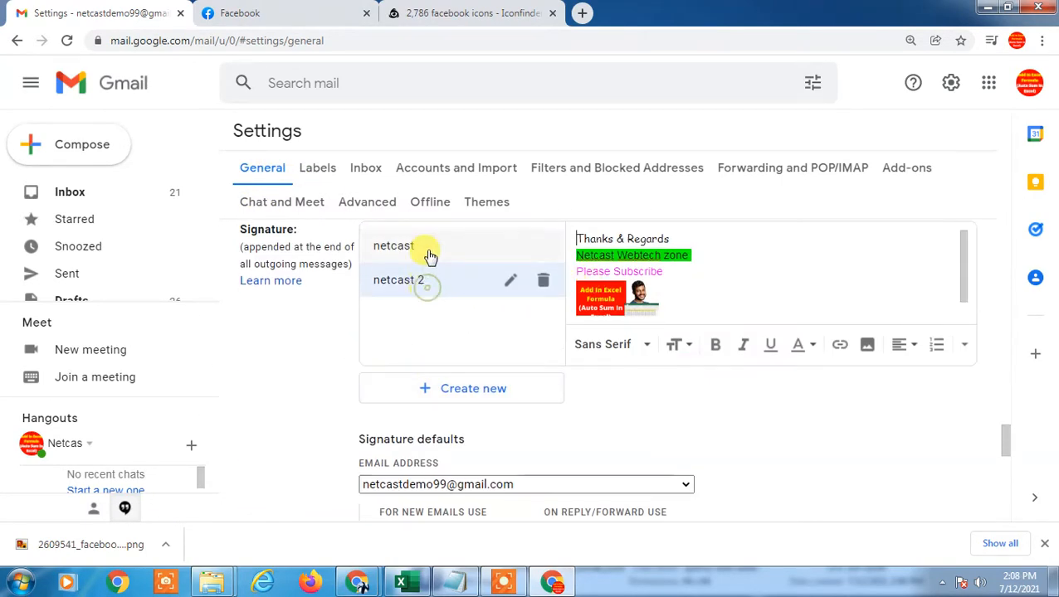
click(425, 248)
click(440, 277)
click(451, 251)
click(434, 286)
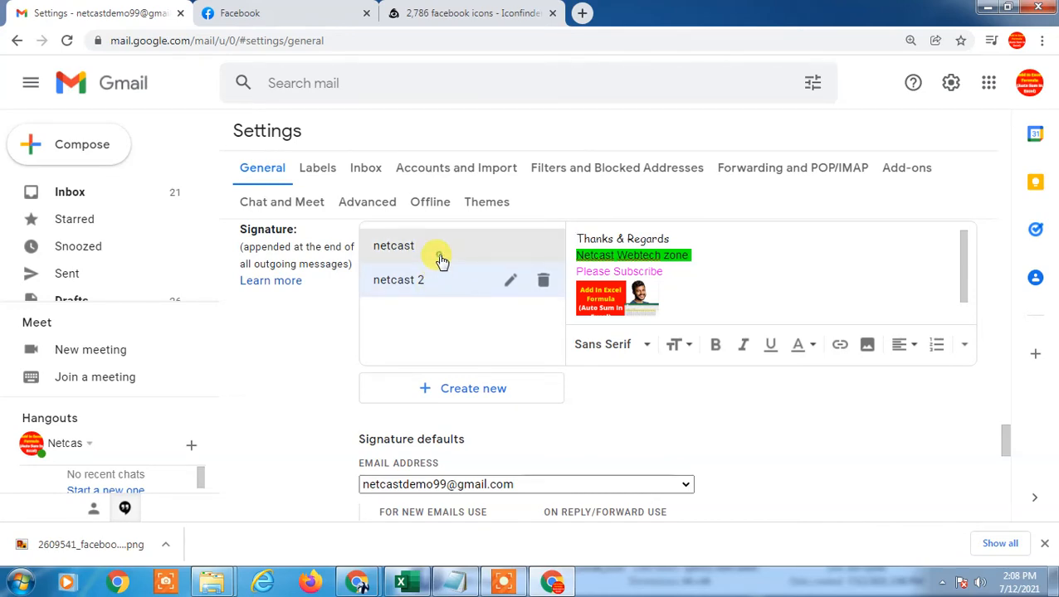
click(440, 258)
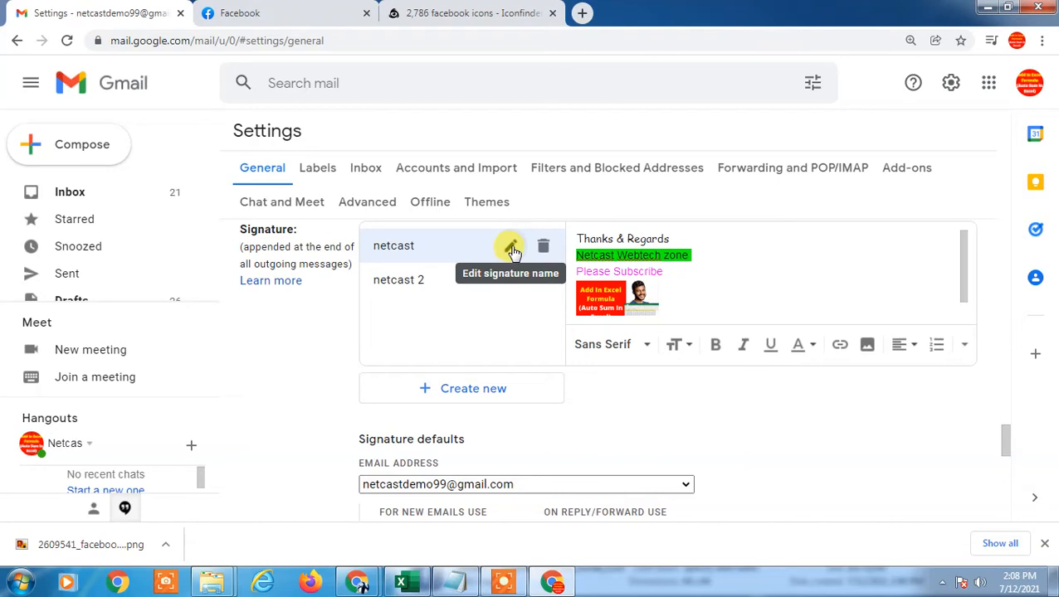
Step: Create a new signature named "demo test" and keep that name
click(485, 389)
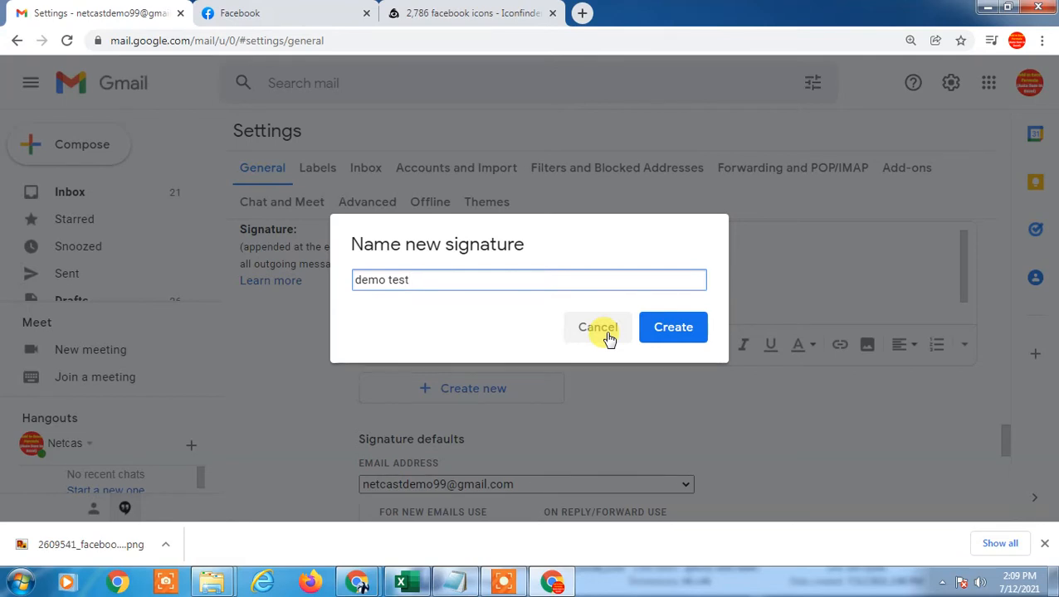
click(656, 327)
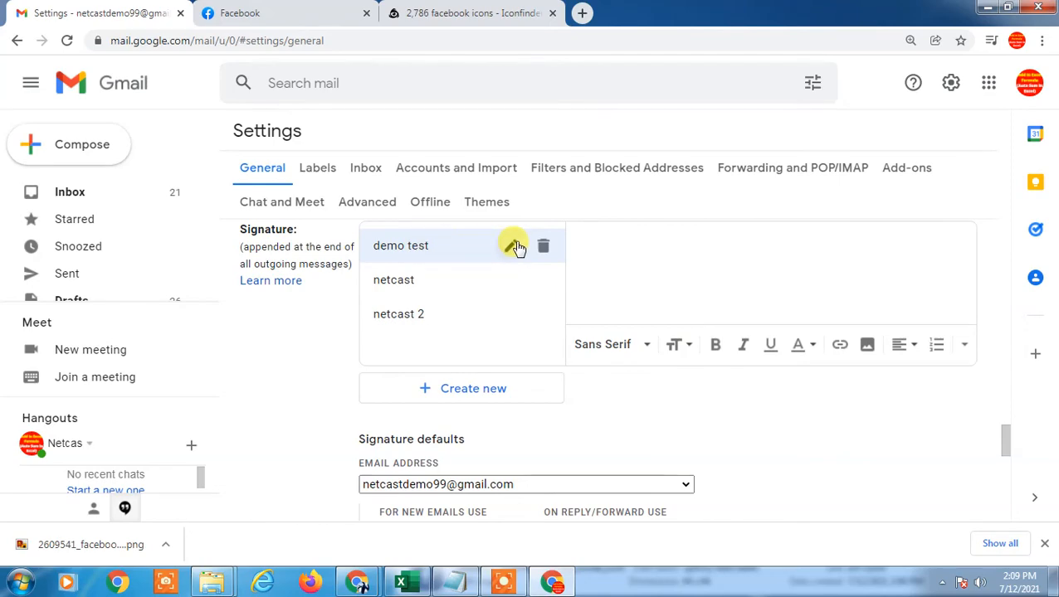
click(515, 247)
click(594, 329)
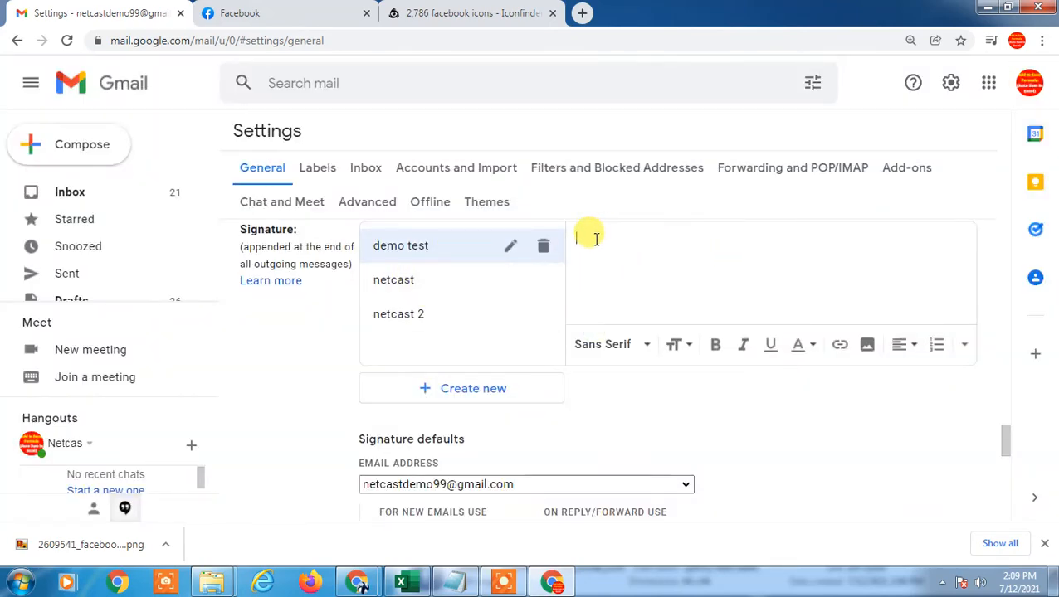
Step: Glance at the netcast signature, and enter "thanks & regards" and "netcast zone" on separate lines in the demo test signature
click(449, 274)
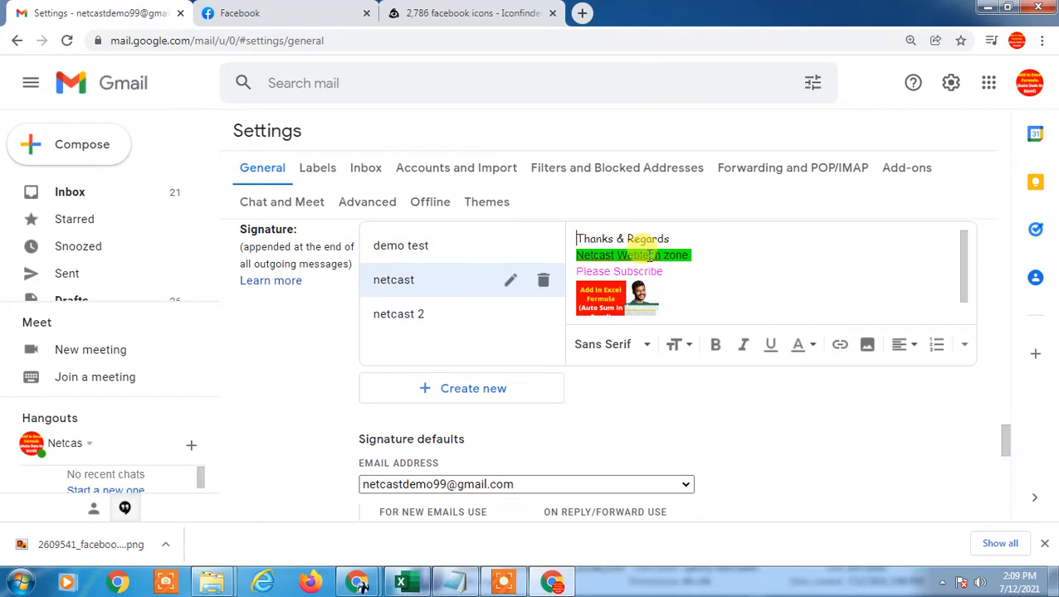
click(459, 252)
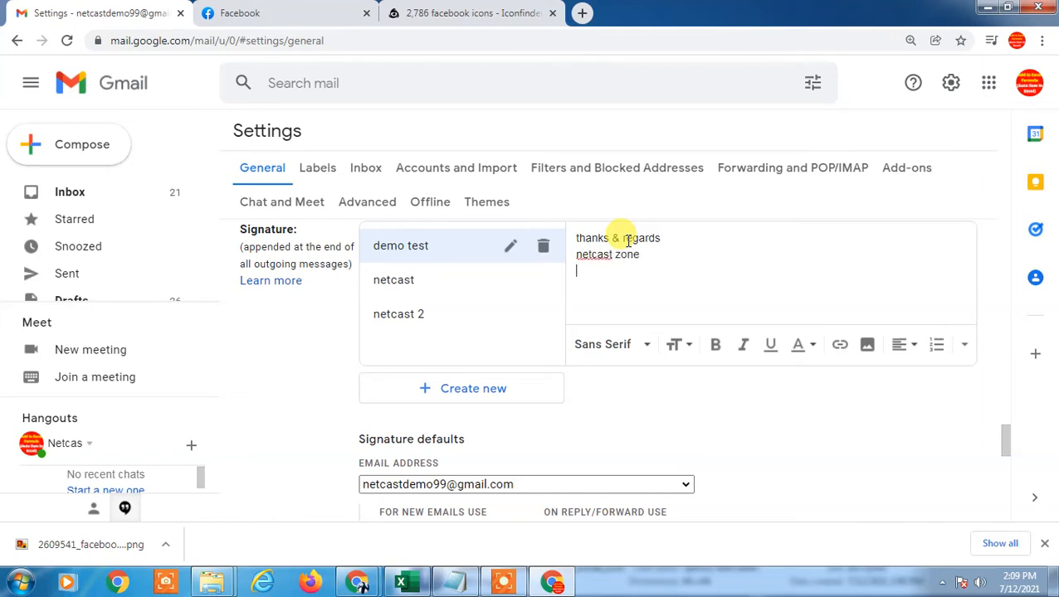
Step: Start inserting an image by upload below the text of the demo test signature
click(605, 279)
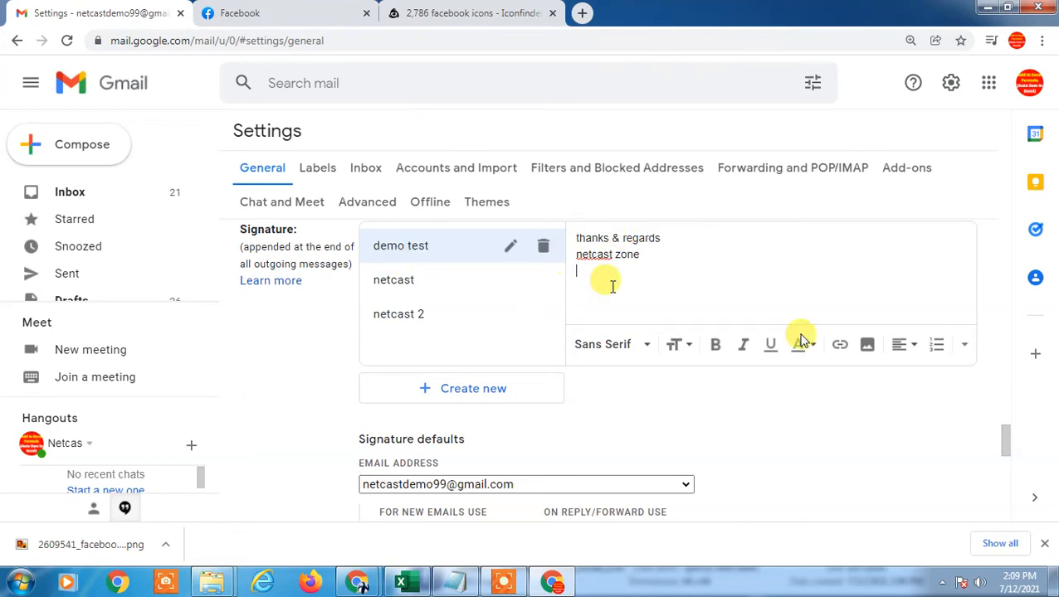
click(868, 347)
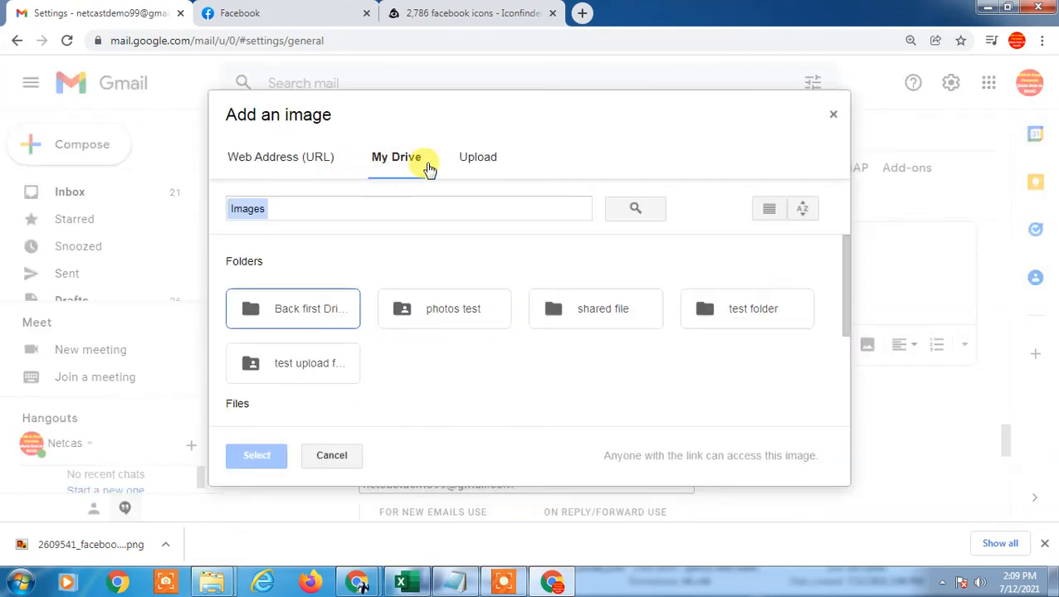
click(486, 160)
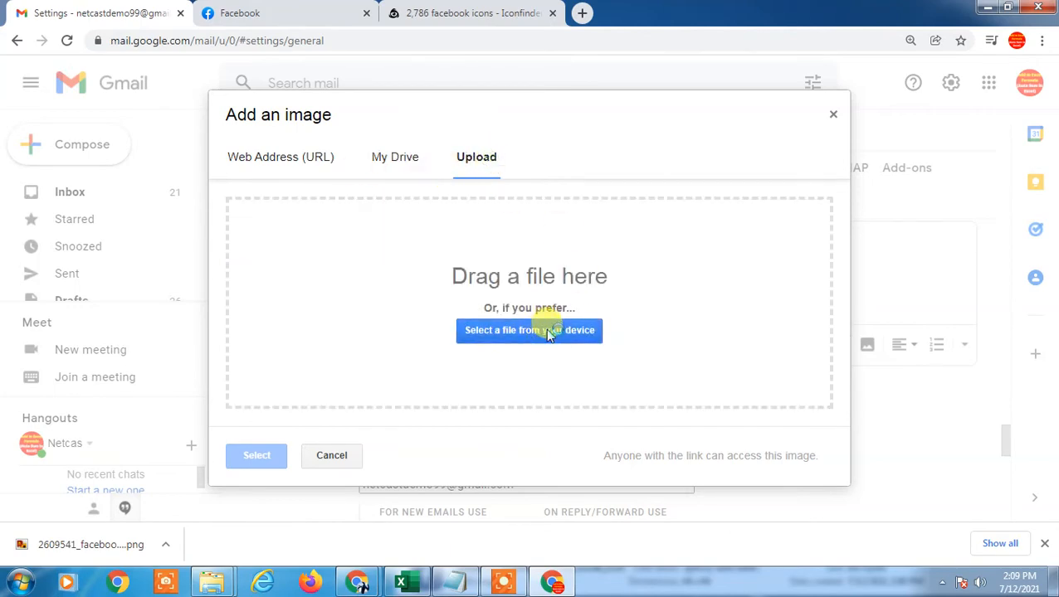
click(548, 332)
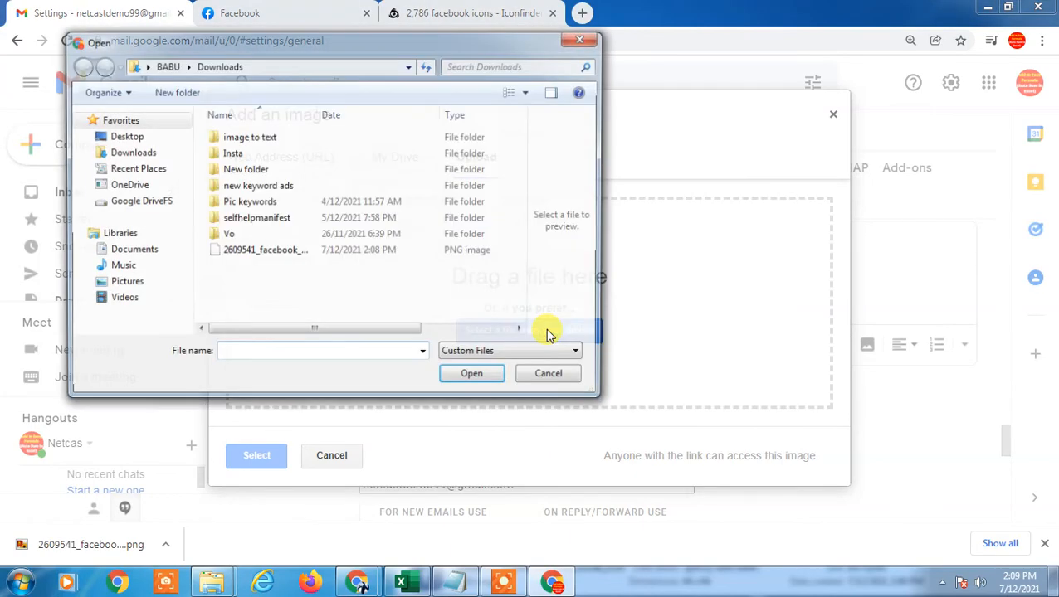
click(133, 286)
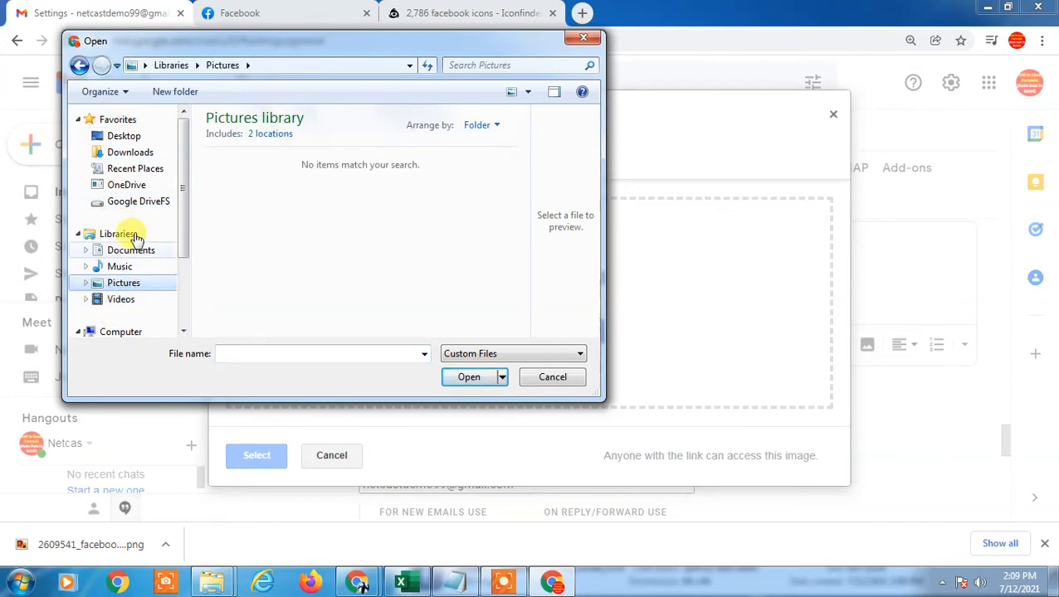
click(122, 149)
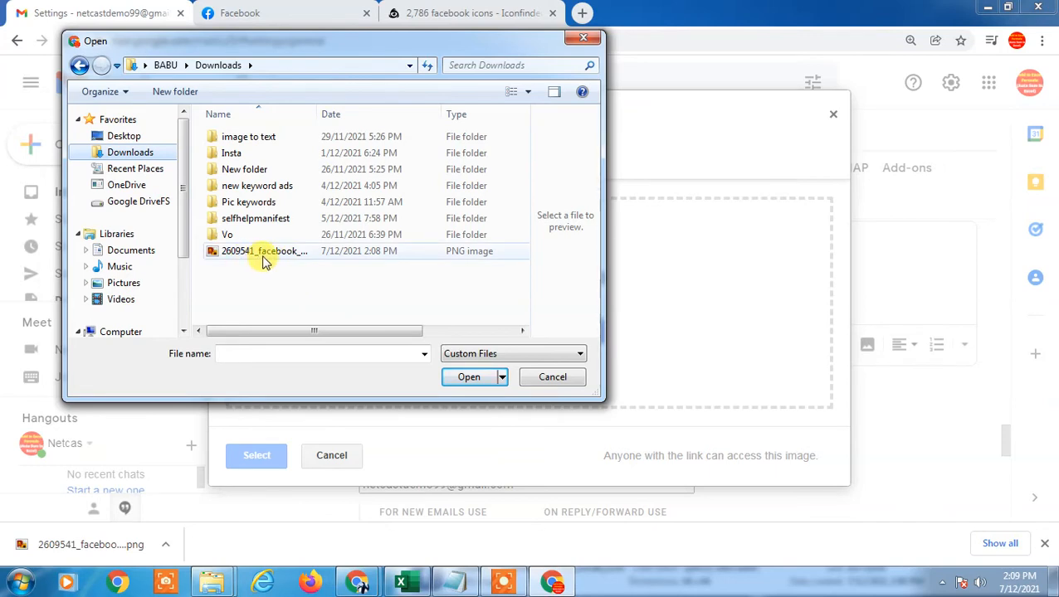
click(124, 285)
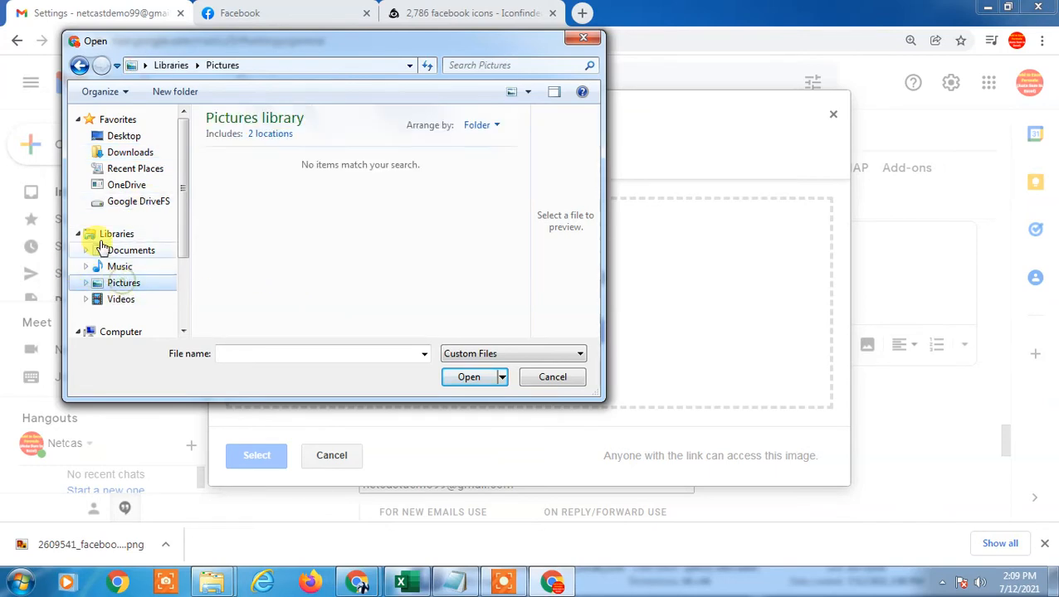
mouse_move(183, 145)
mouse_down()
mouse_move(170, 247)
mouse_move(181, 131)
mouse_up()
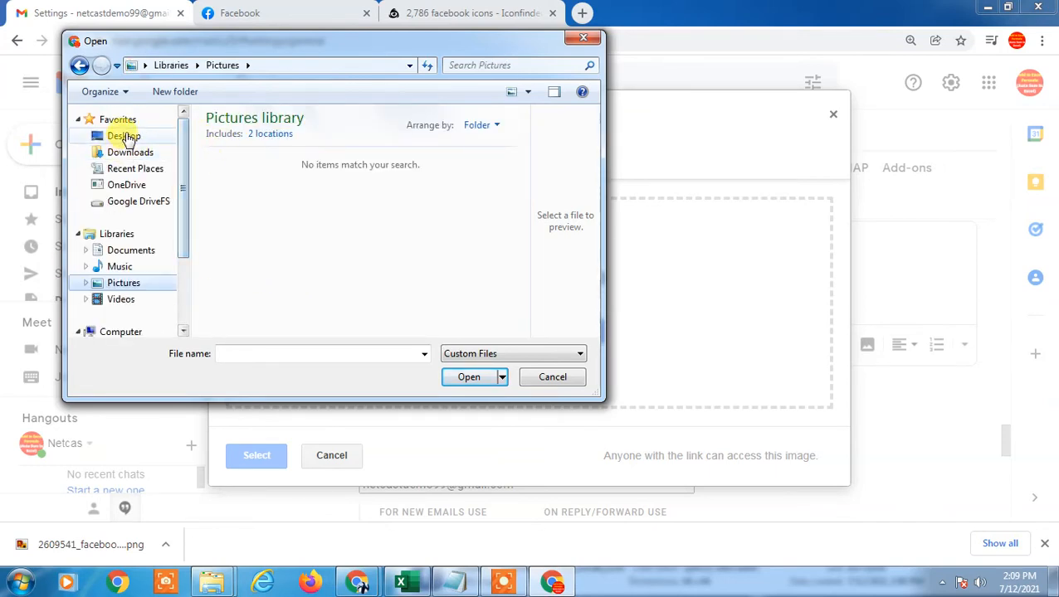
click(126, 135)
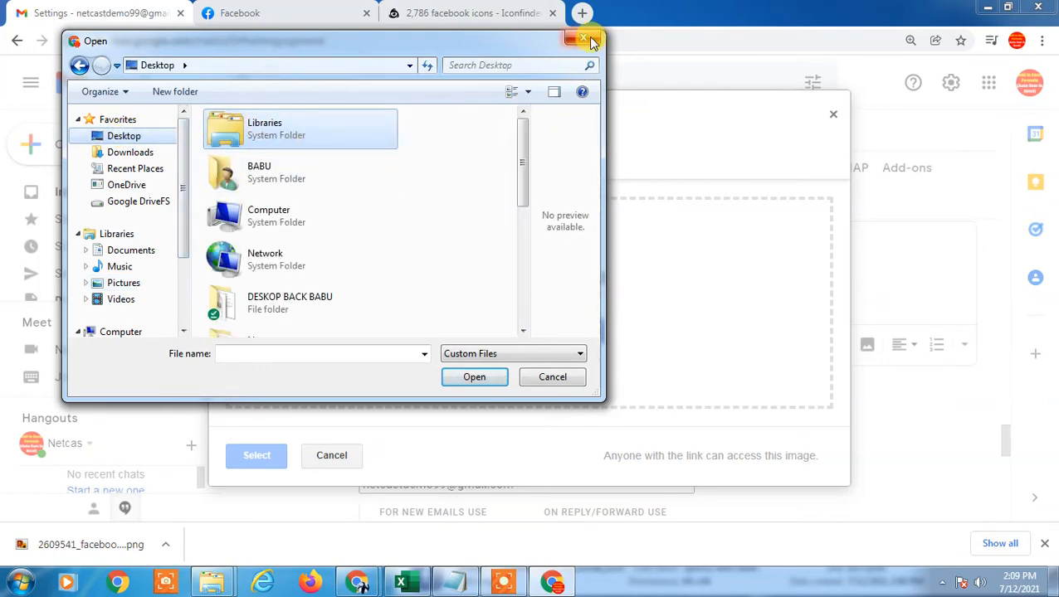
click(591, 41)
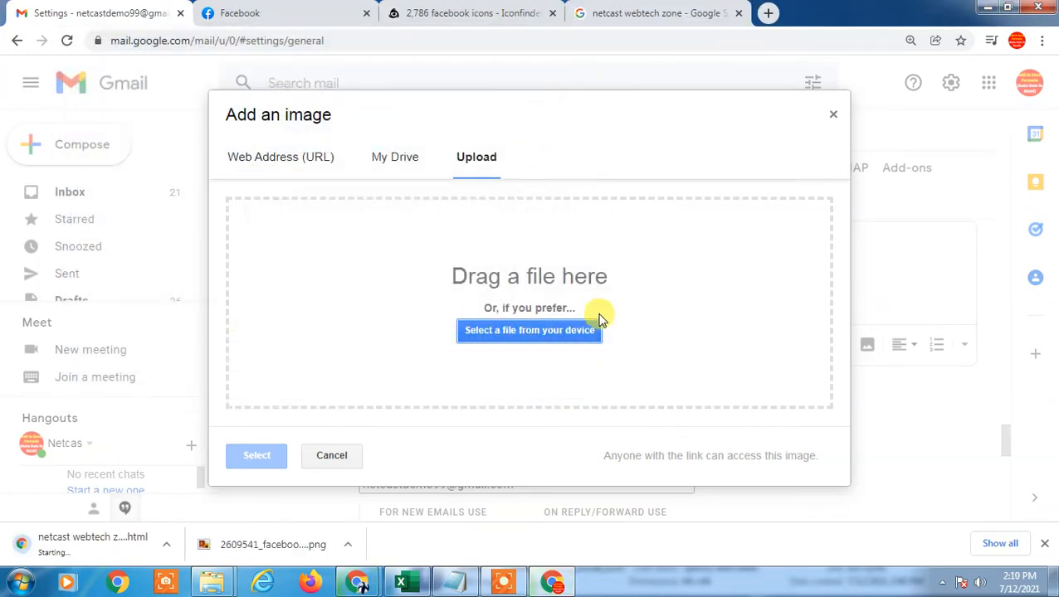
Step: Upload the "unnamed" JPEG image from the Downloads folder into the demo test signature
click(515, 327)
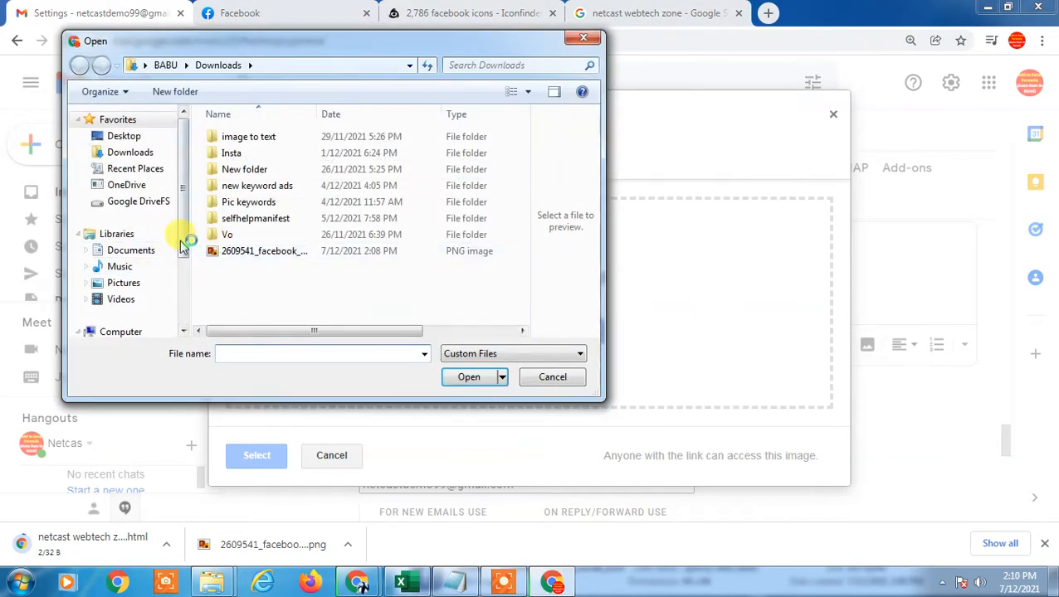
click(131, 154)
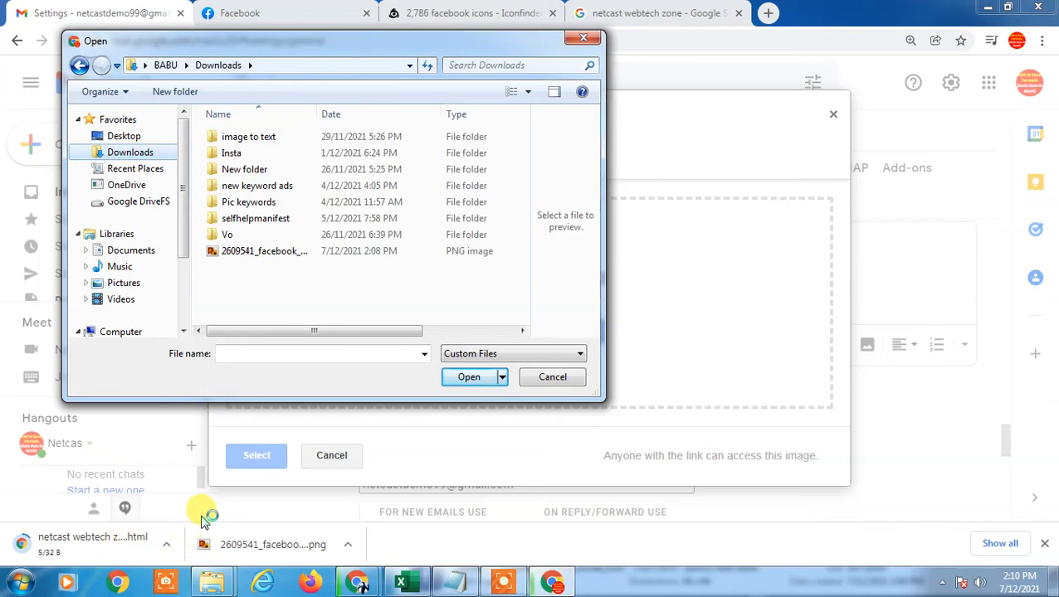
click(251, 272)
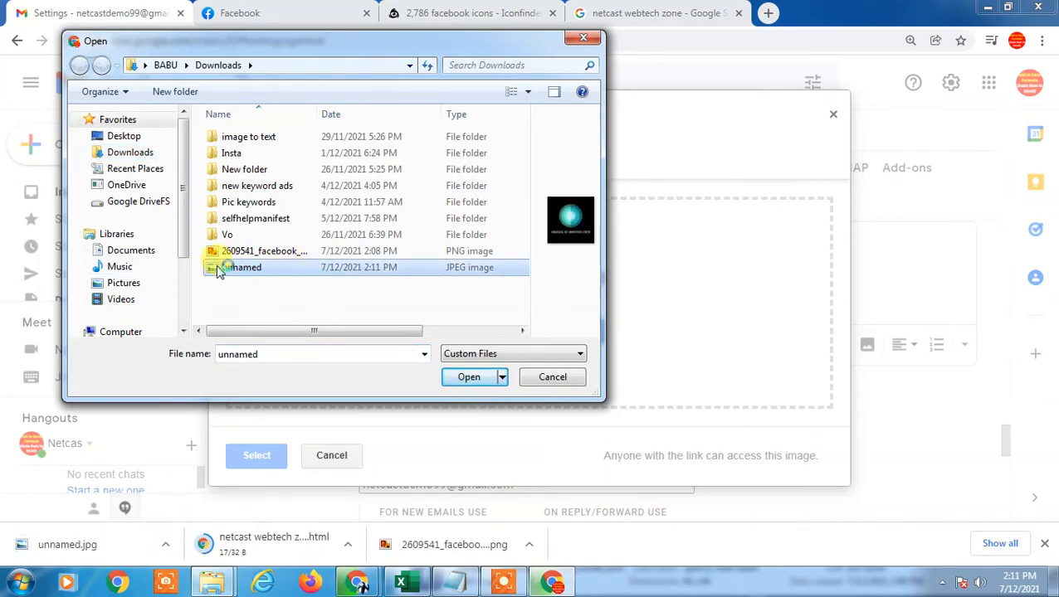
click(477, 377)
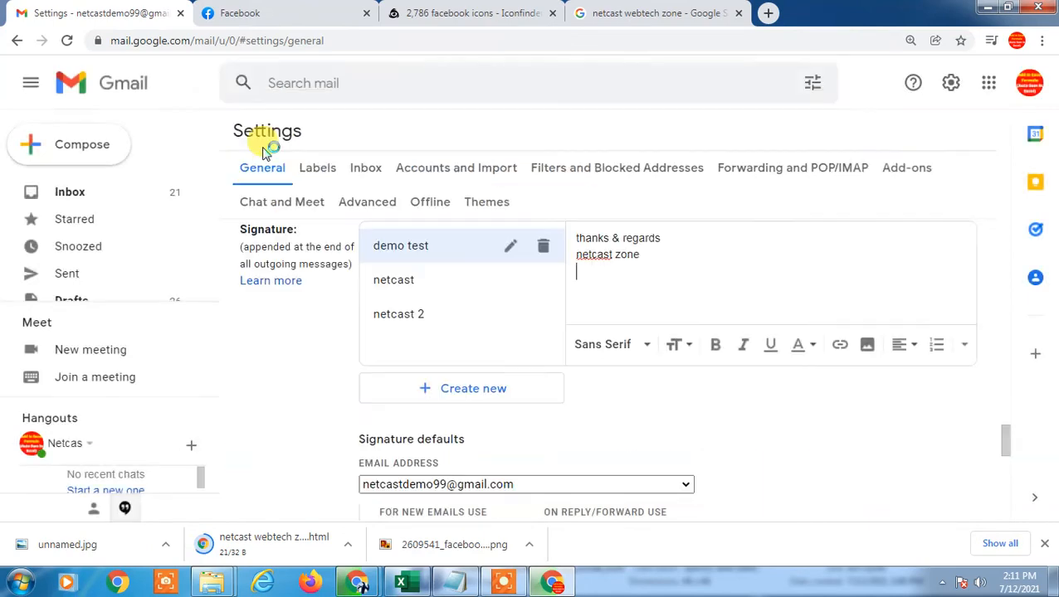
Step: Set the inserted logo image in the demo test signature to the Small size
scroll(673, 411, down, 2)
scroll(686, 405, up, 4)
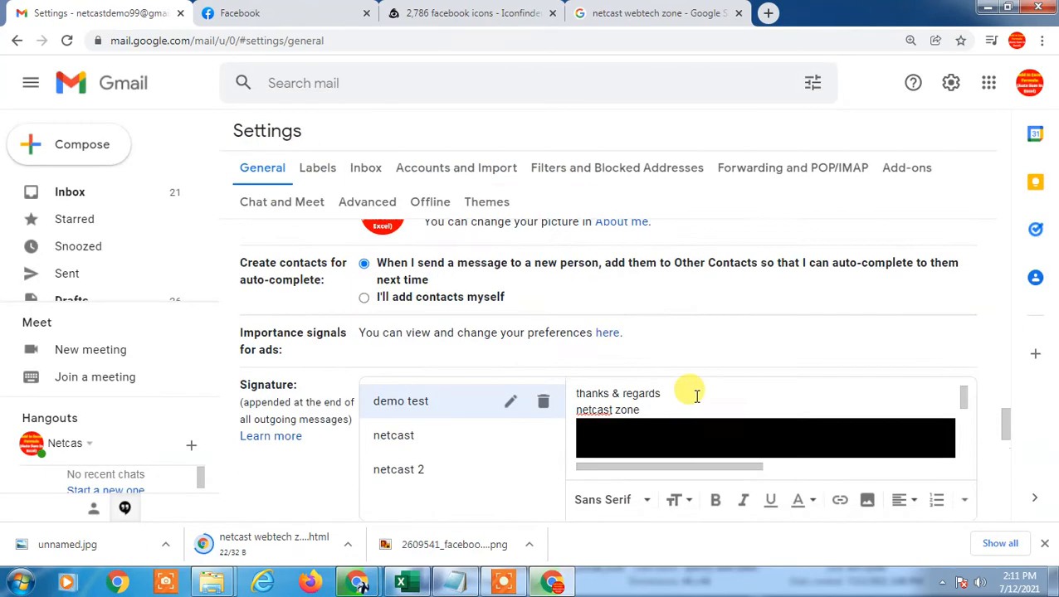
click(657, 430)
scroll(737, 429, down, 1)
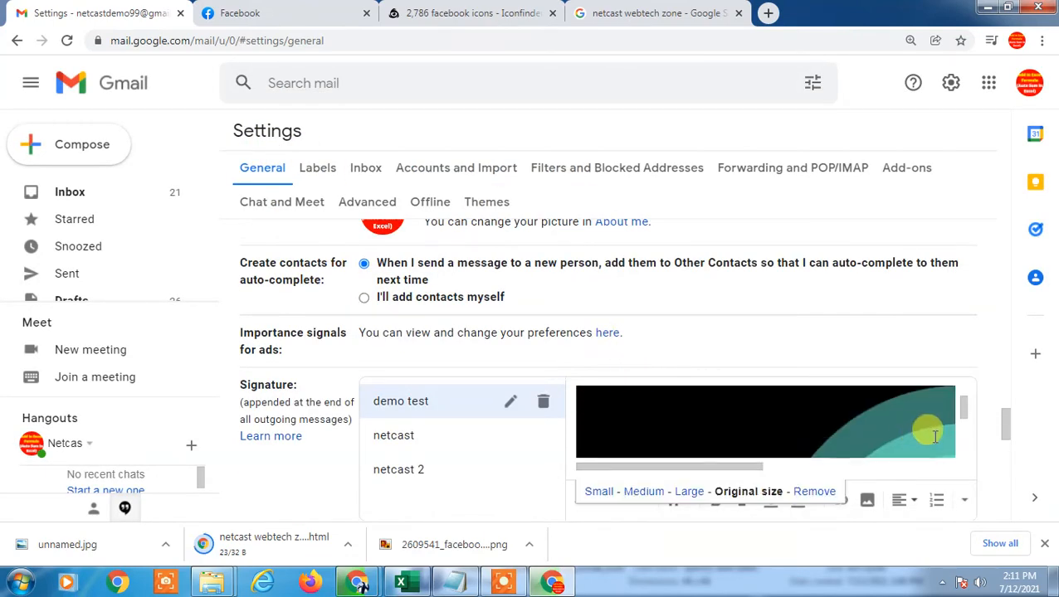
scroll(884, 419, down, 2)
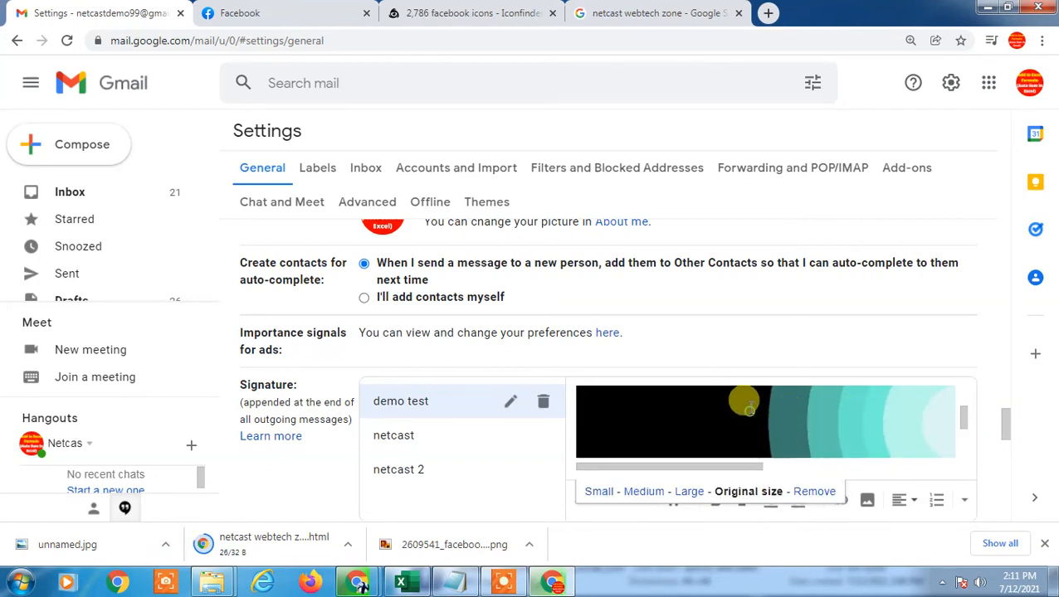
click(592, 494)
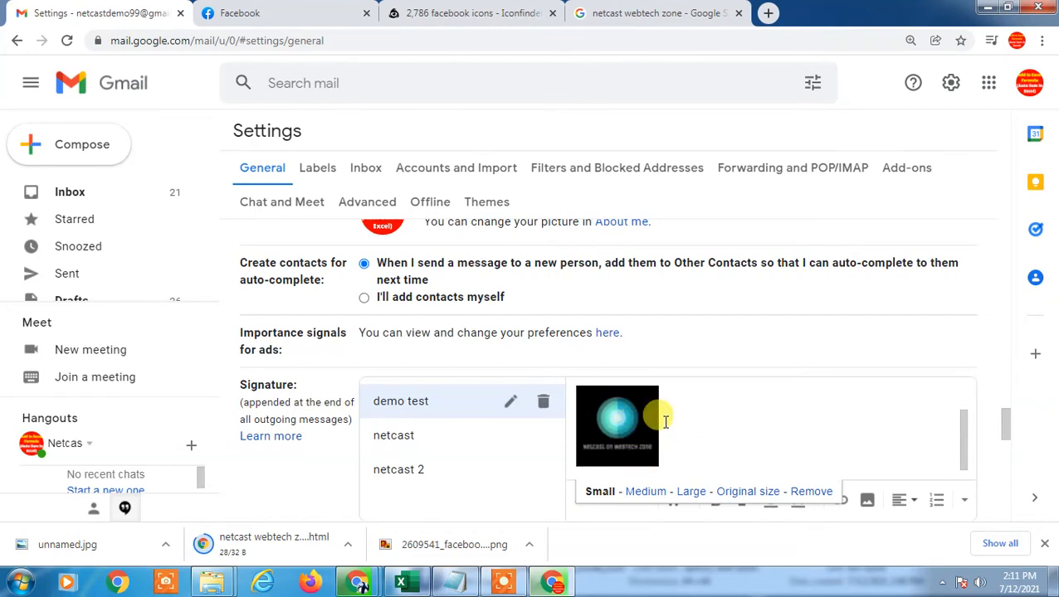
Step: Check the resized logo and place the cursor on a new line below it in the signature
scroll(630, 439, down, 1)
click(594, 352)
click(627, 355)
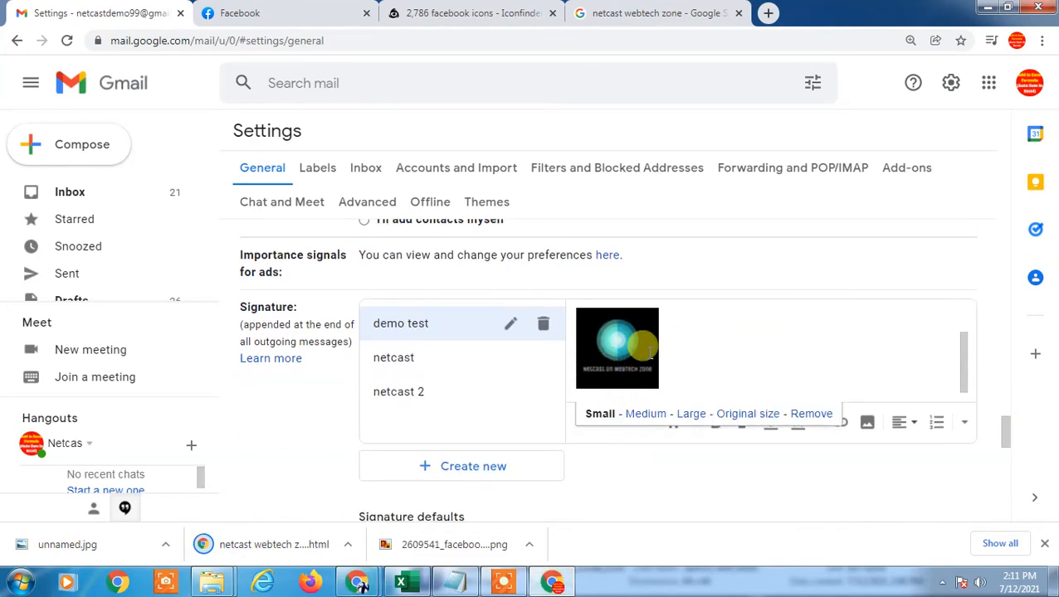
scroll(710, 361, down, 1)
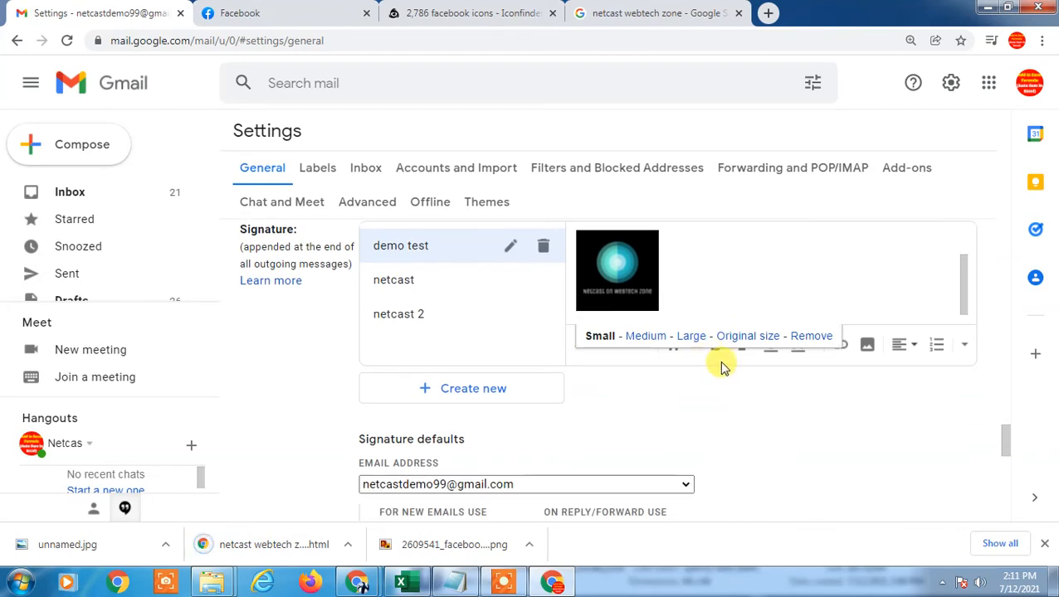
scroll(720, 361, up, 3)
scroll(731, 382, down, 2)
scroll(730, 374, down, 2)
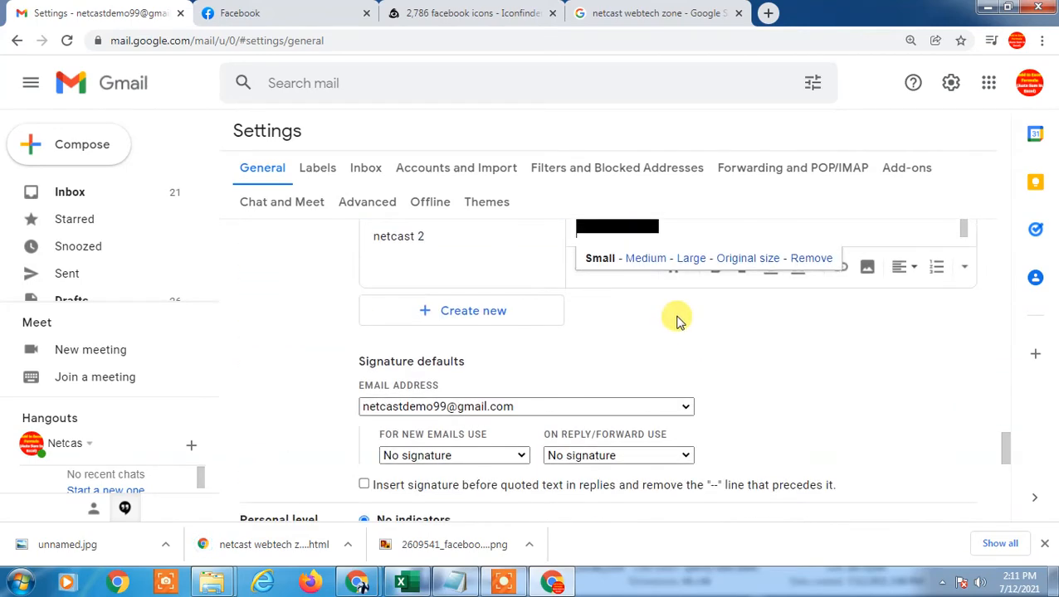
click(681, 226)
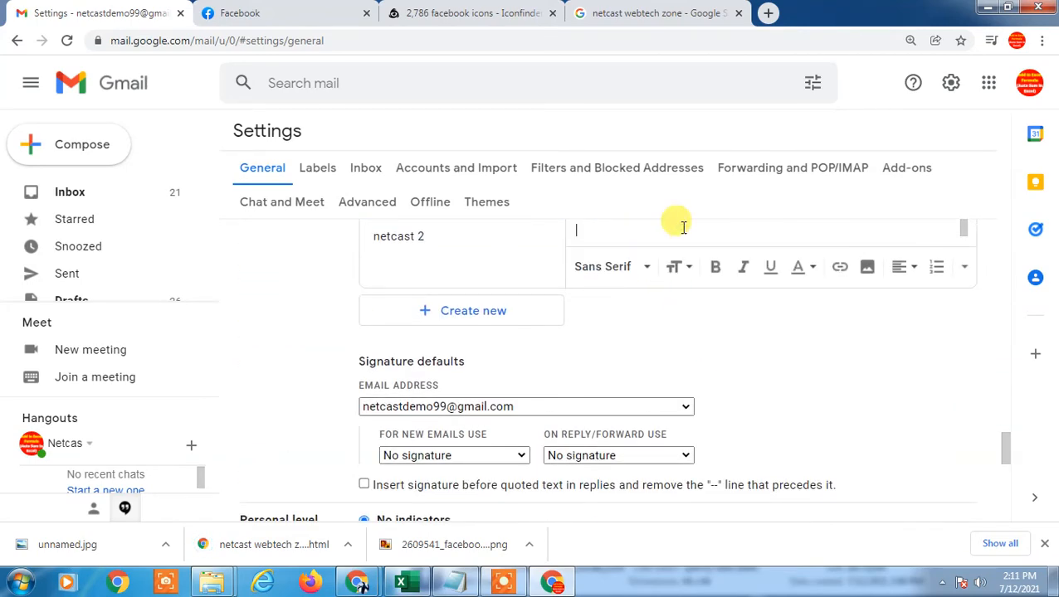
scroll(705, 400, up, 1)
scroll(591, 324, down, 1)
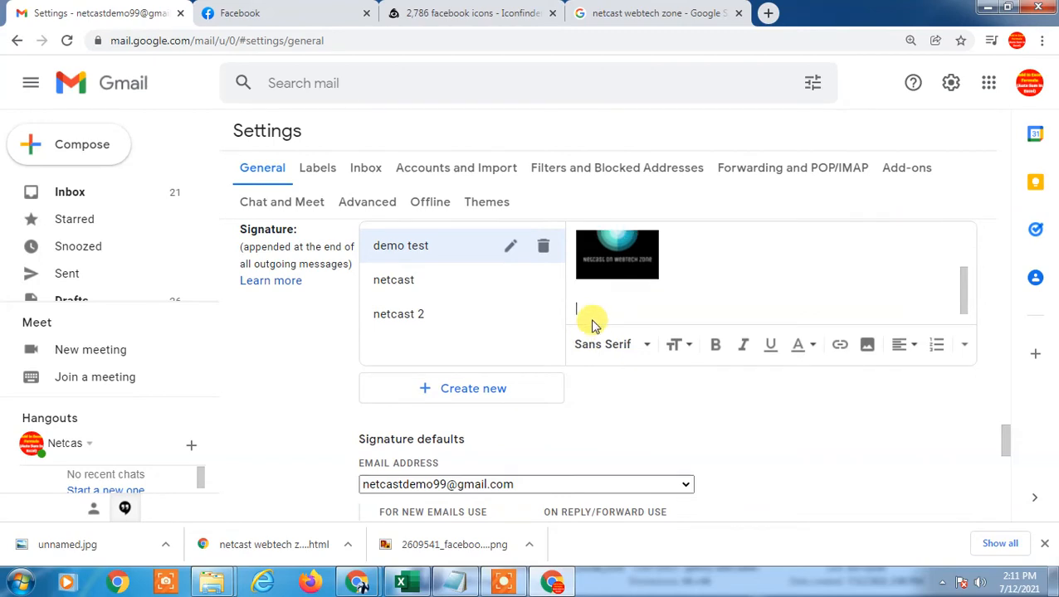
Step: Upload the 2609541_facebook_media_social_icon PNG from the Downloads folder below the logo in the signature
click(867, 347)
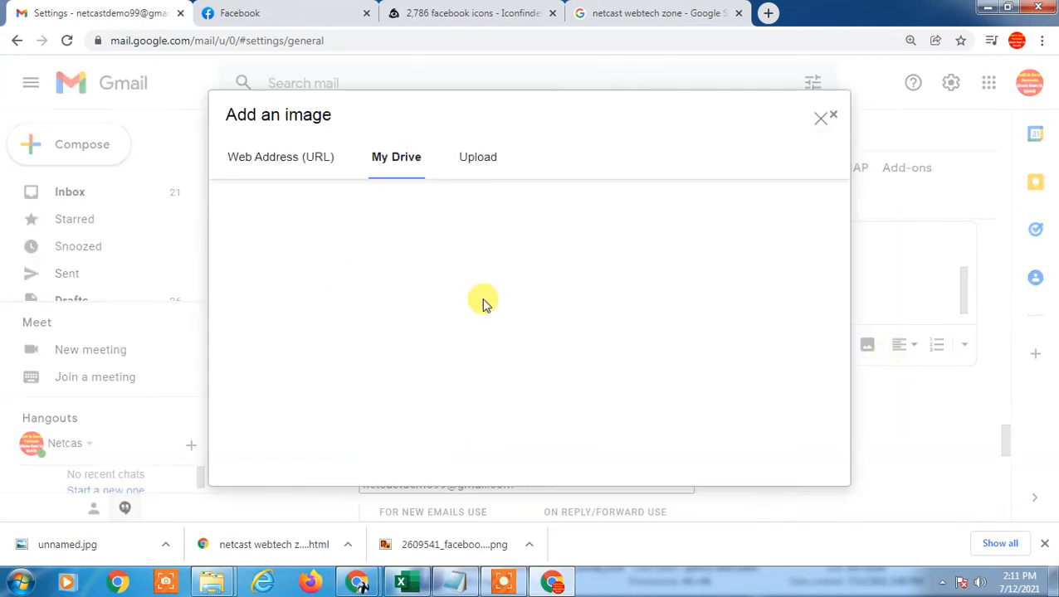
click(478, 162)
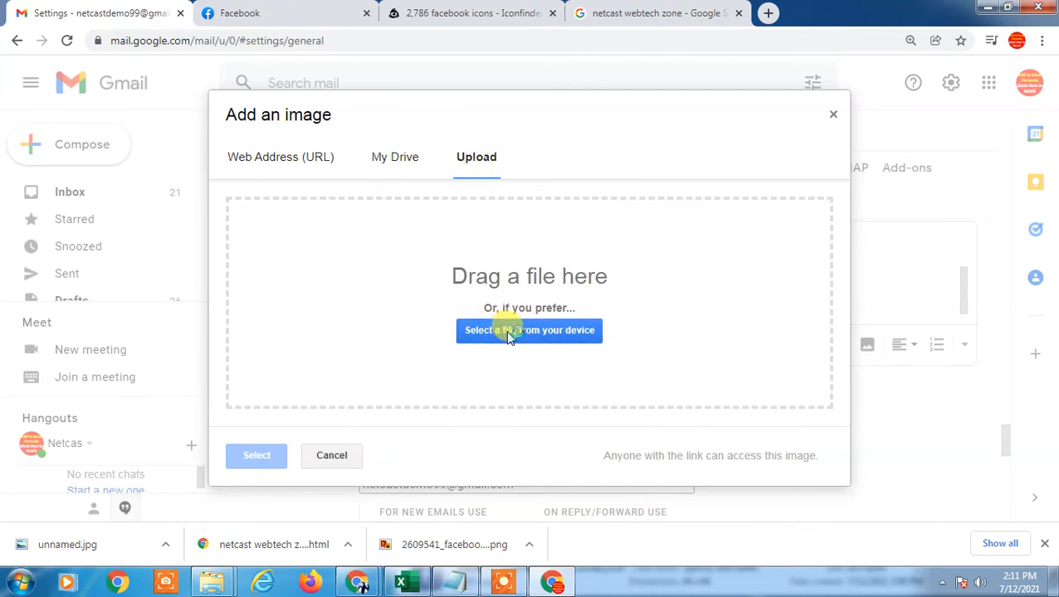
click(508, 331)
click(247, 270)
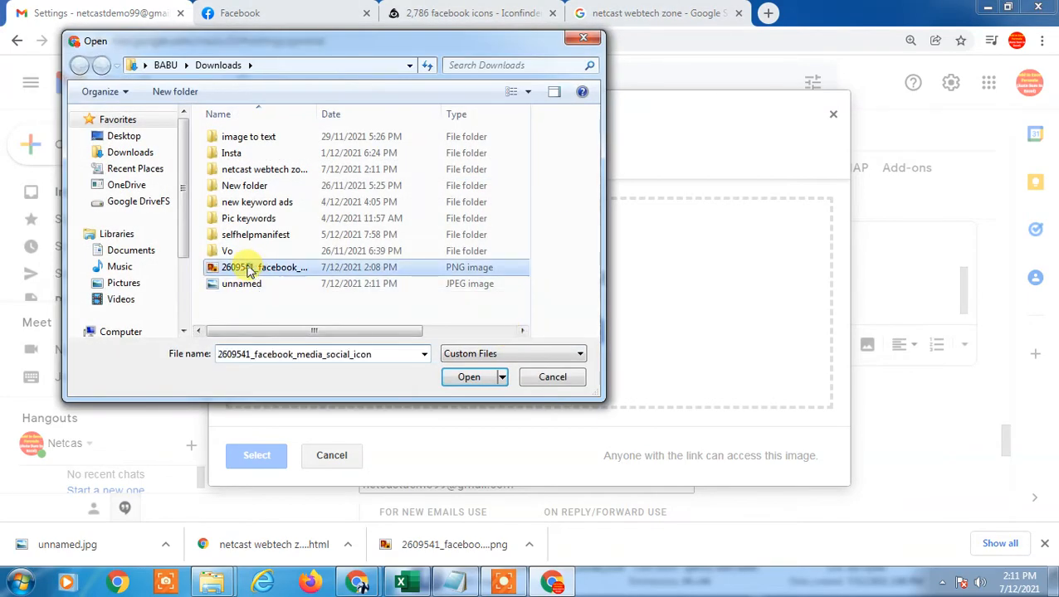
click(470, 376)
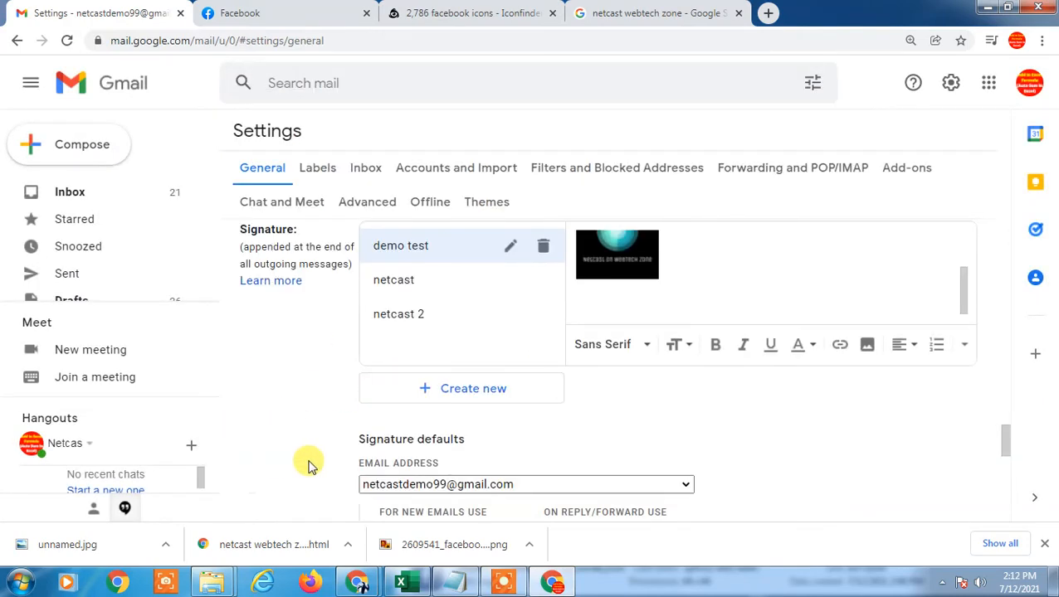
Step: Examine the inserted Facebook icon, its size options and the complete layout of the demo test signature
scroll(765, 371, up, 1)
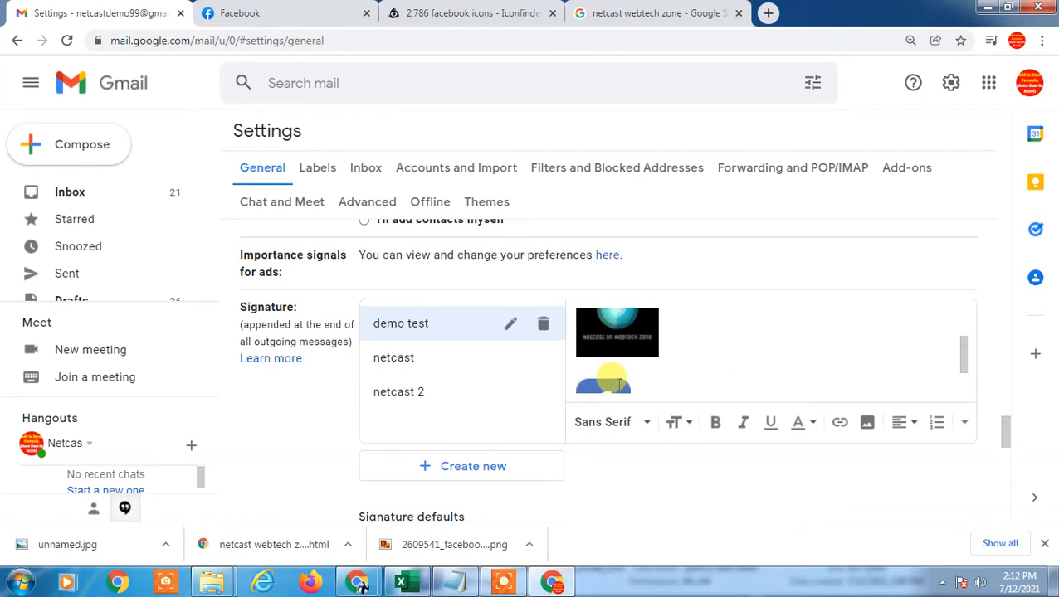
click(619, 383)
scroll(680, 397, down, 1)
drag(602, 308, 604, 300)
scroll(725, 338, up, 1)
click(728, 341)
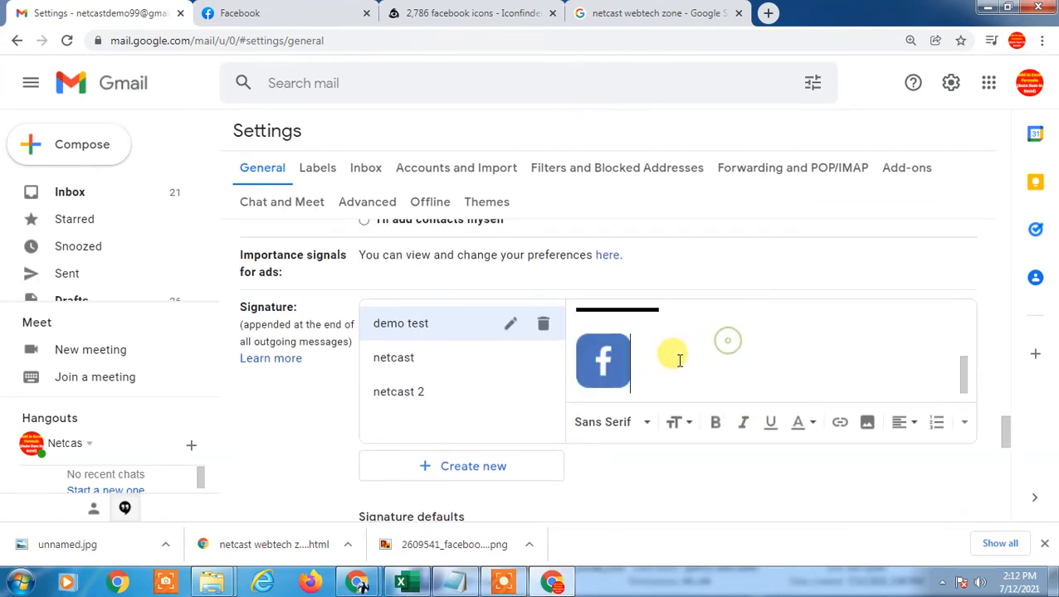
click(597, 358)
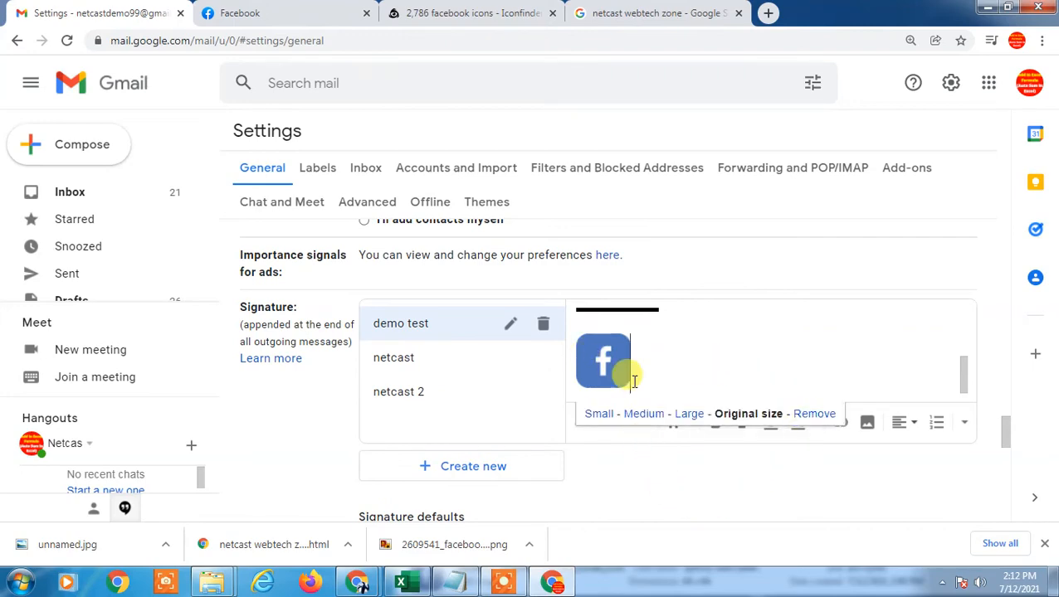
scroll(799, 354, up, 5)
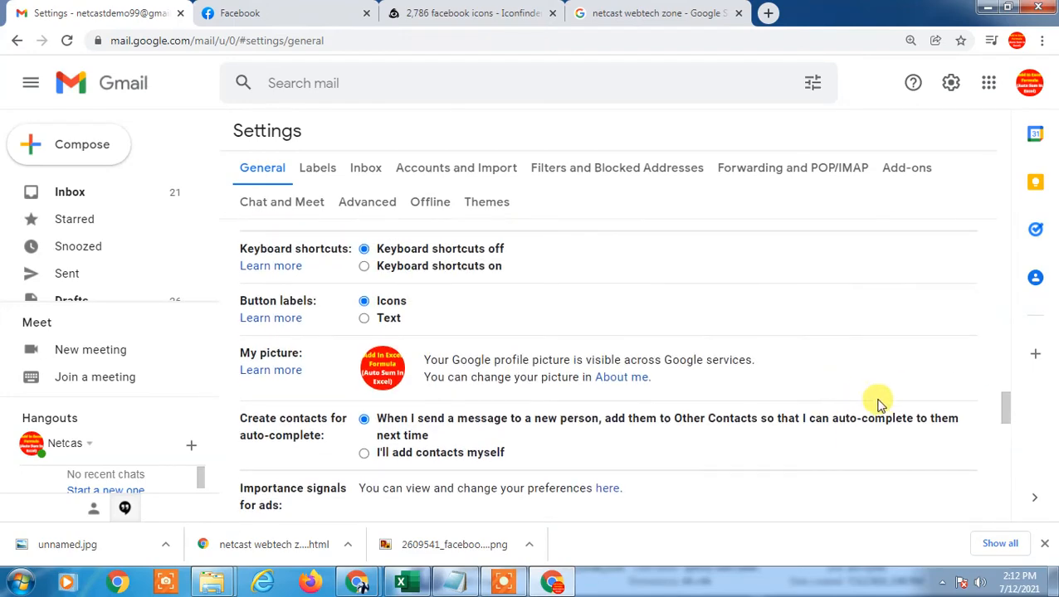
scroll(880, 402, down, 5)
scroll(884, 405, up, 2)
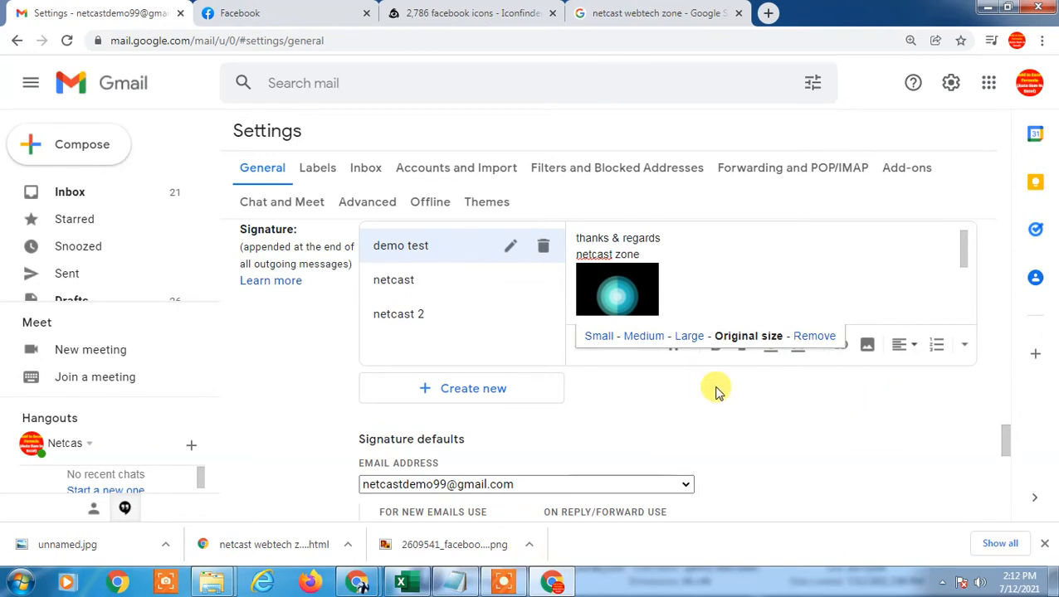
scroll(727, 280, down, 3)
Step: Copy the web address of the account's own Facebook profile page and return to the Gmail signature settings
click(238, 12)
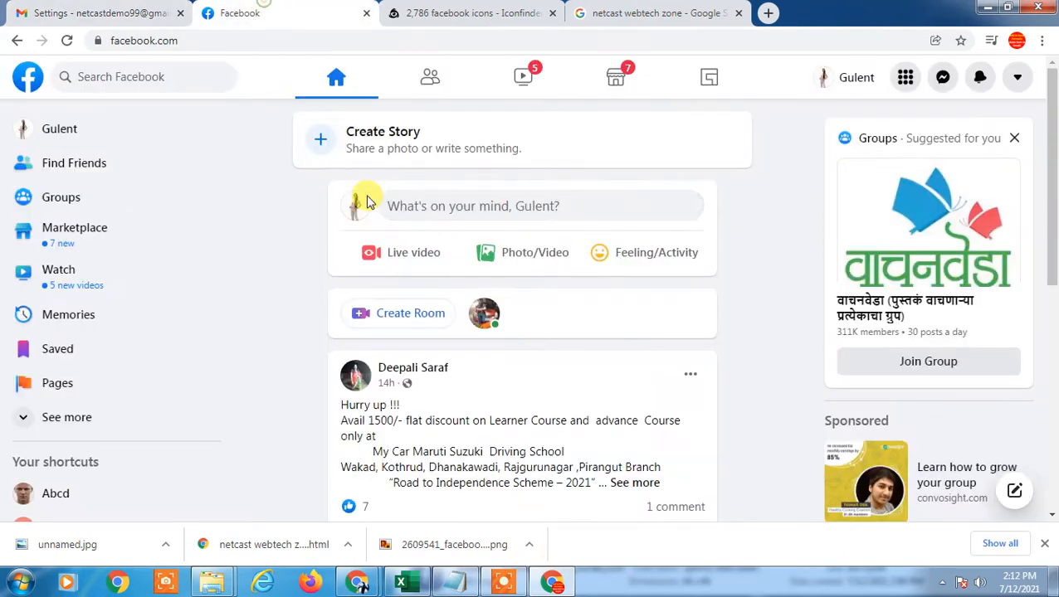
click(46, 127)
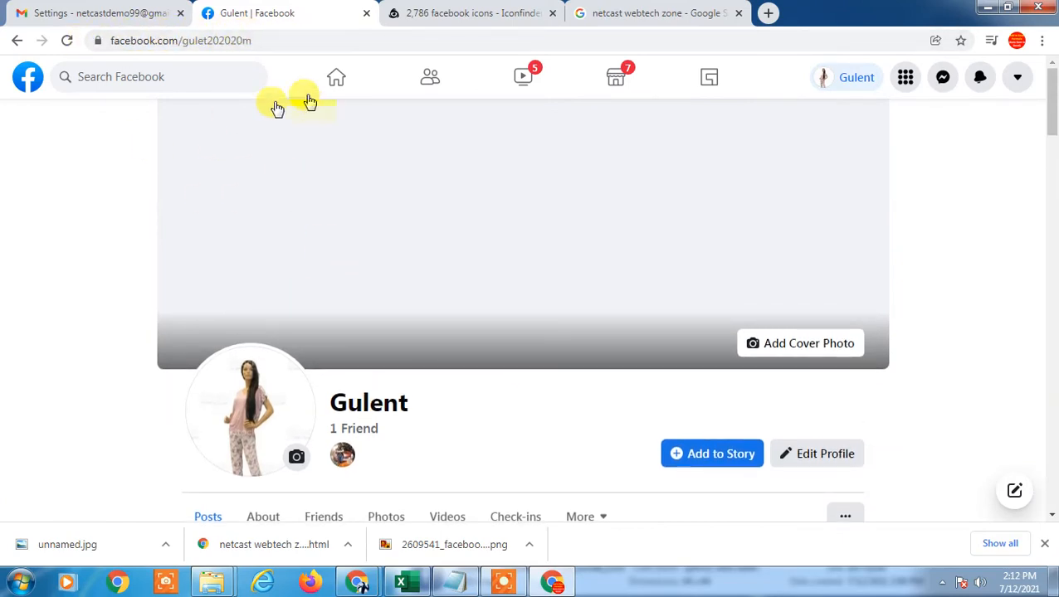
click(268, 38)
right_click(181, 42)
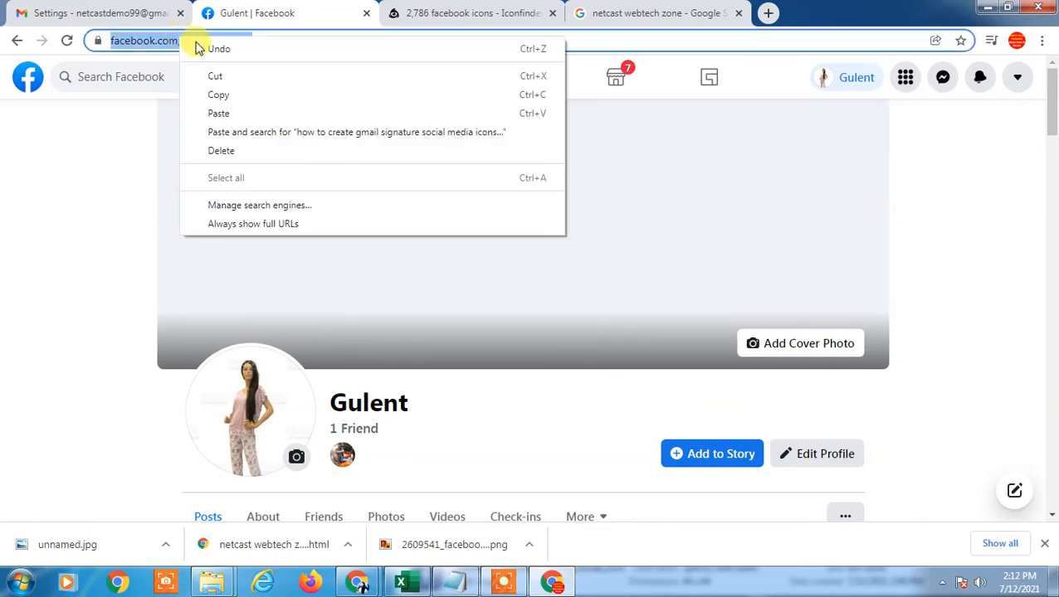
click(248, 95)
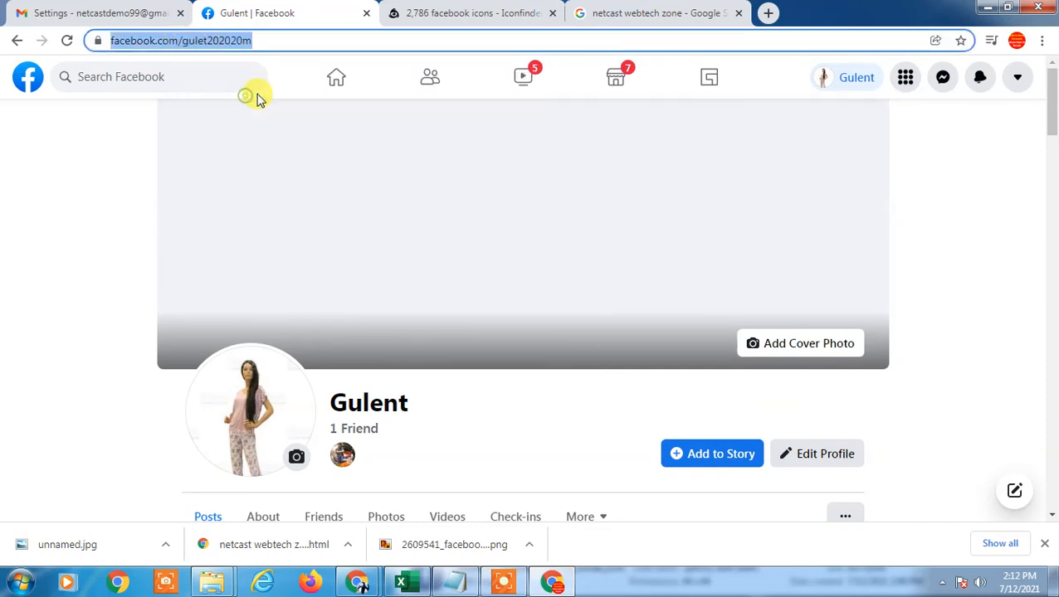
click(42, 8)
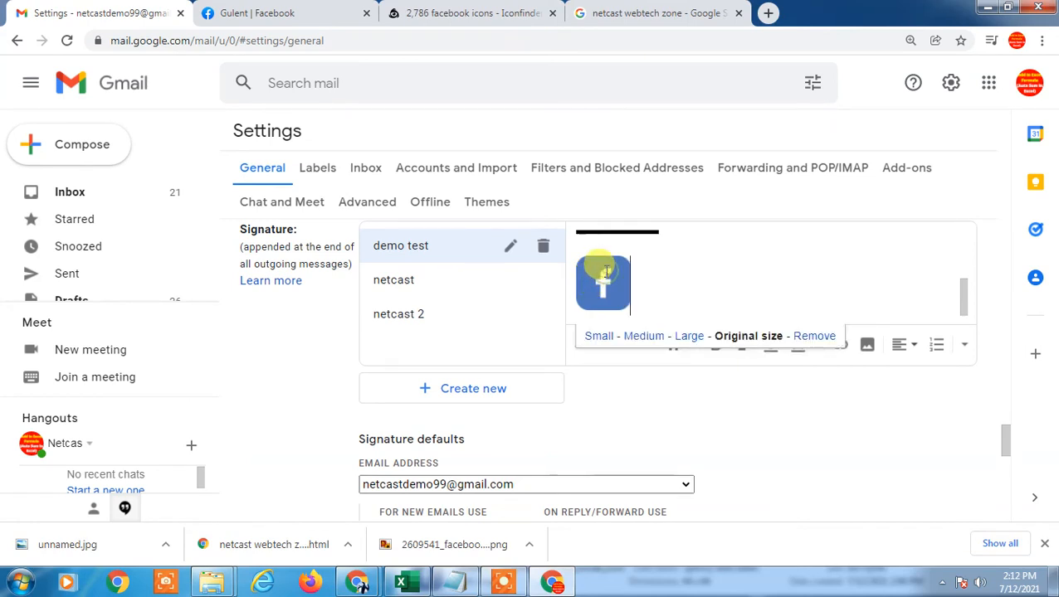
click(787, 440)
click(578, 274)
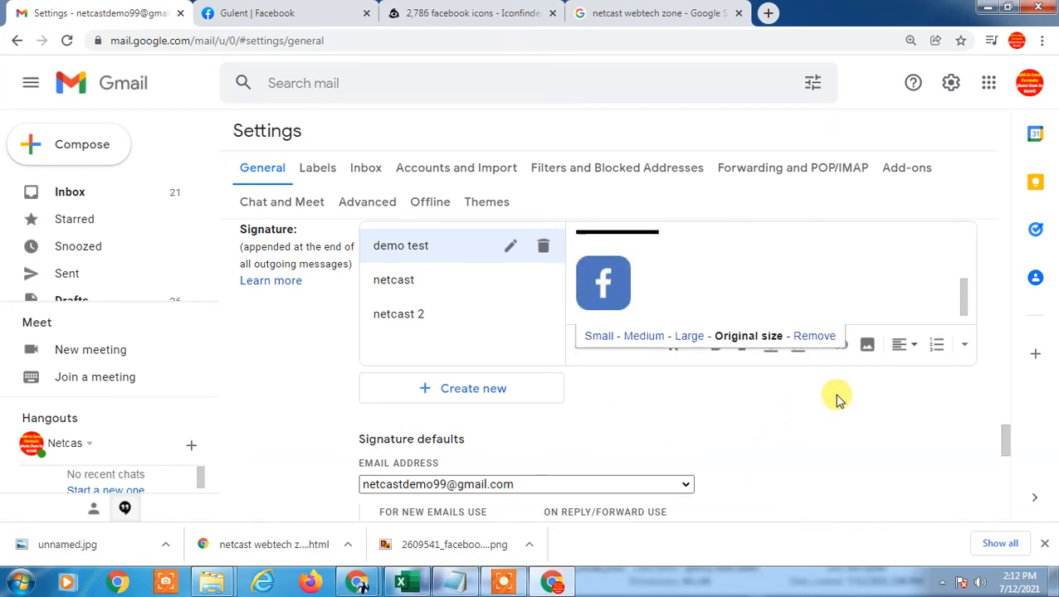
click(841, 350)
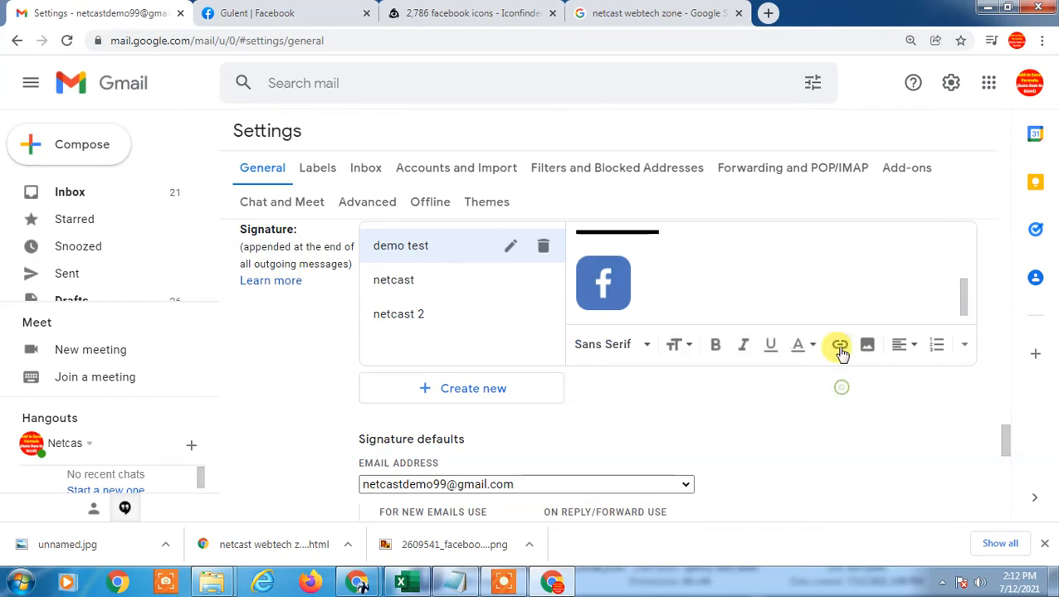
click(841, 350)
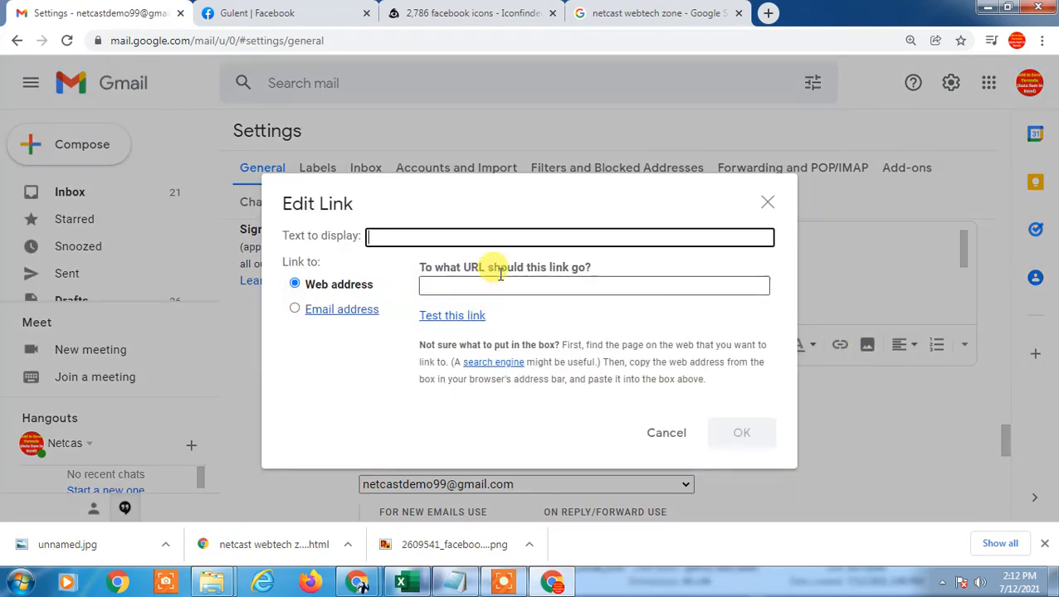
click(466, 285)
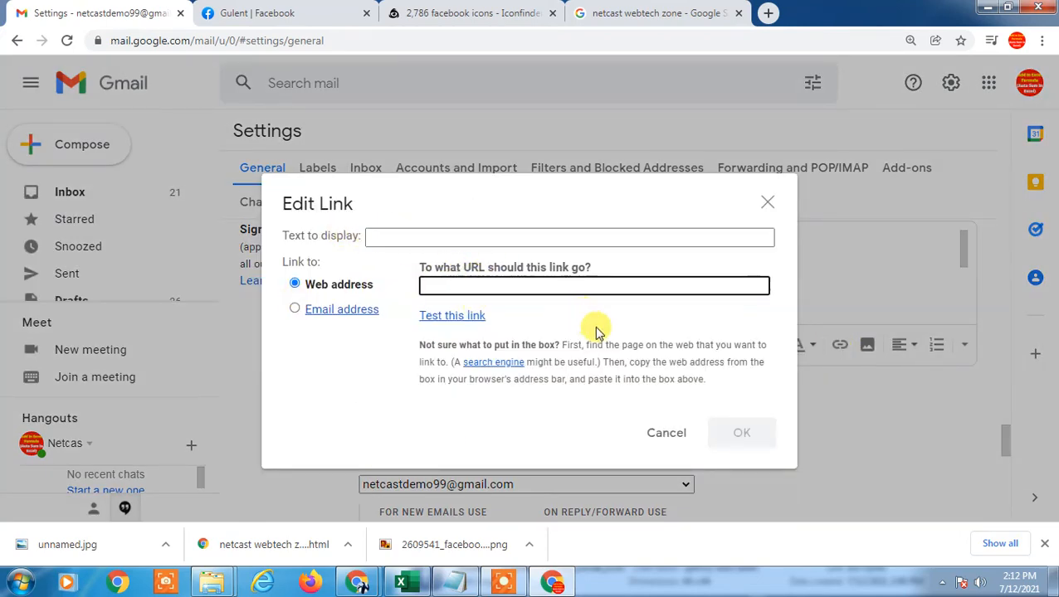
key(ctrl+v)
click(610, 237)
key(ctrl+a)
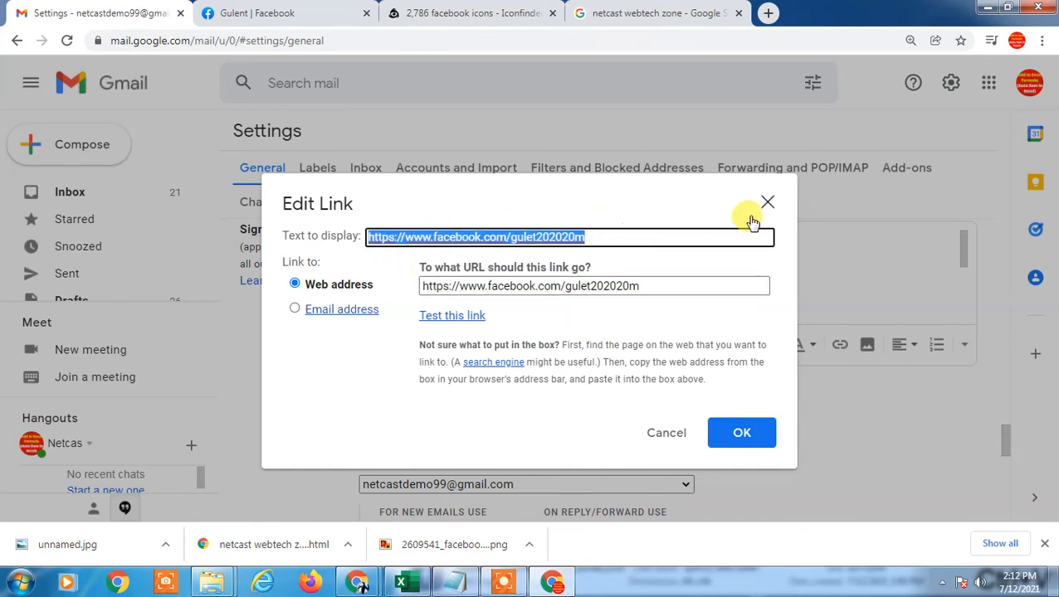
click(768, 205)
Step: Link the Facebook icon in the demo test signature to the copied Facebook profile address, leaving the display text empty
scroll(678, 243, down, 2)
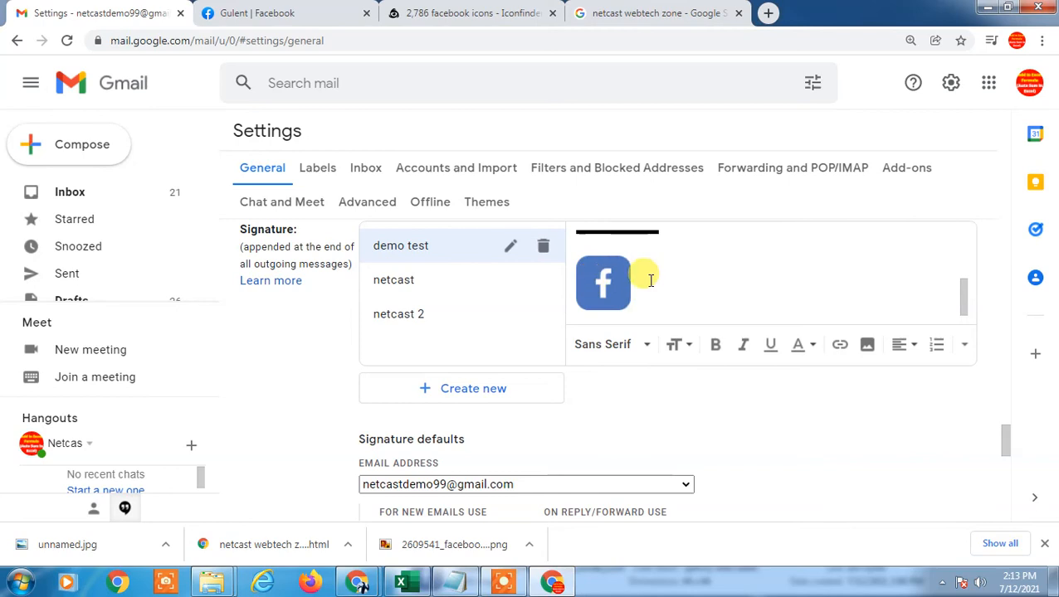
drag(645, 278, 579, 274)
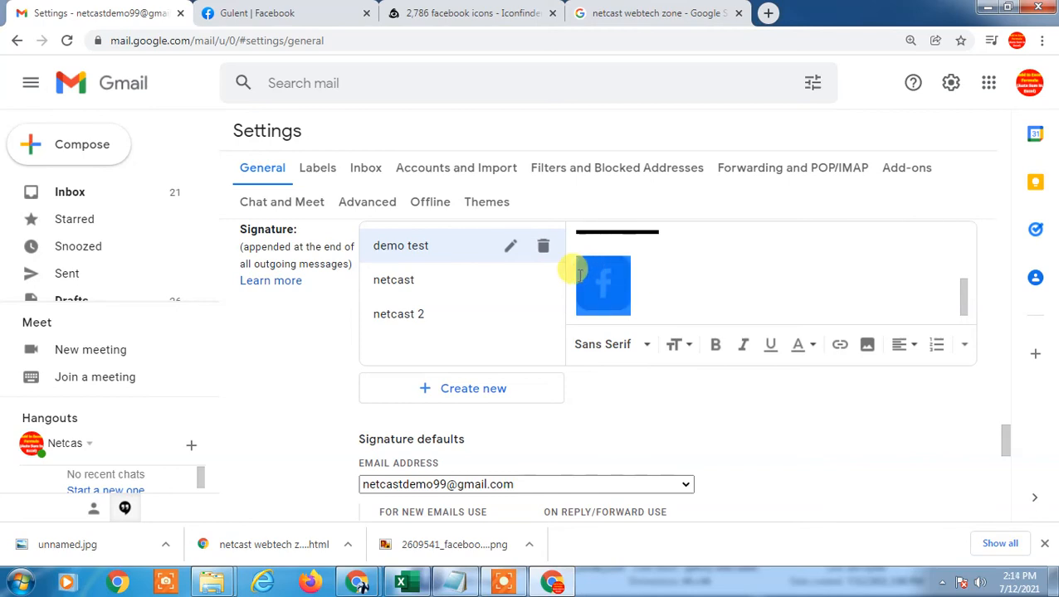
click(621, 279)
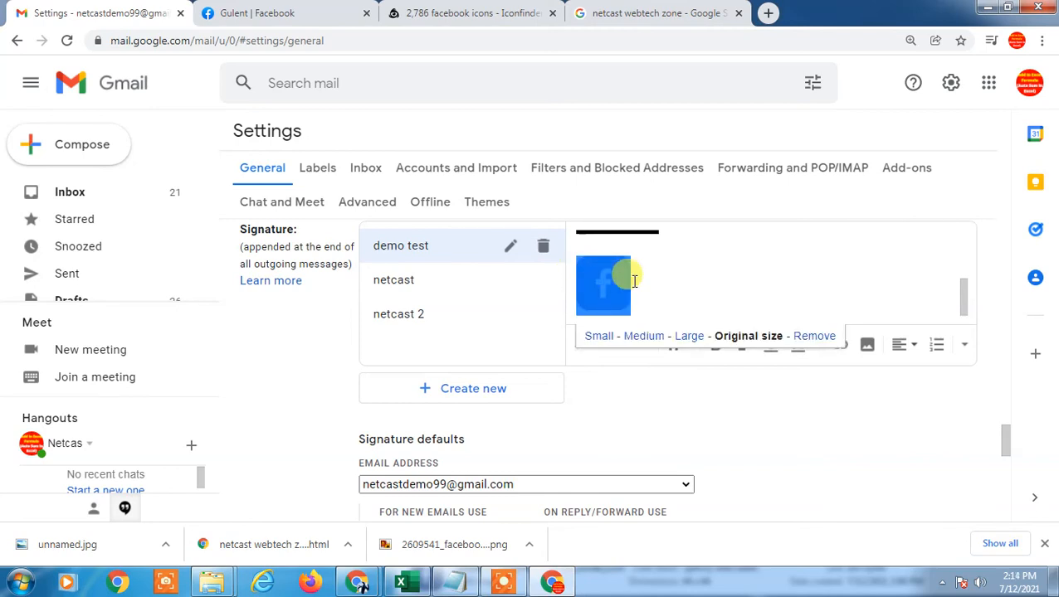
click(843, 348)
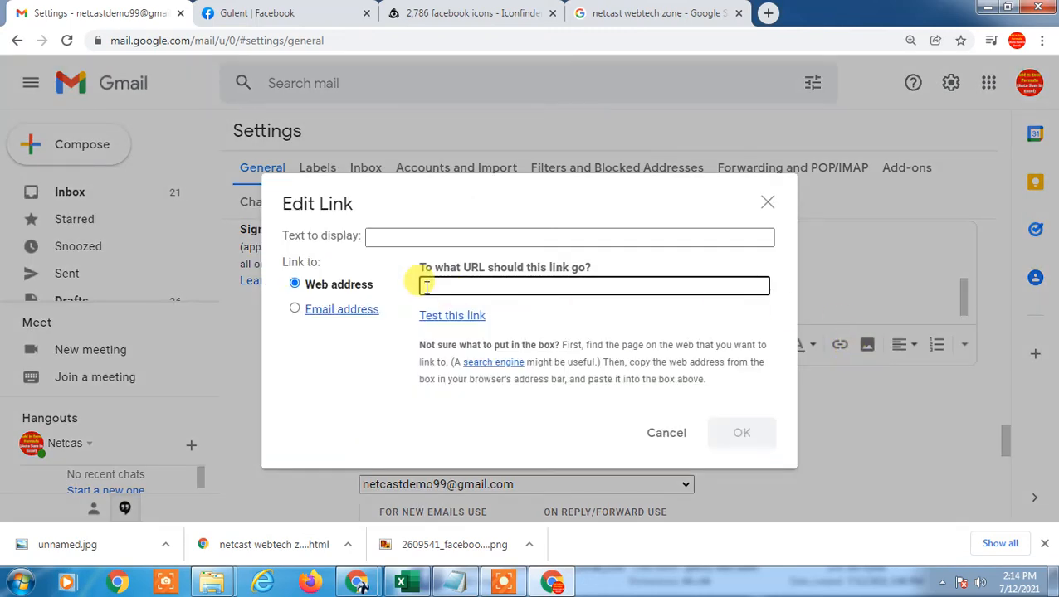
key(ctrl+v)
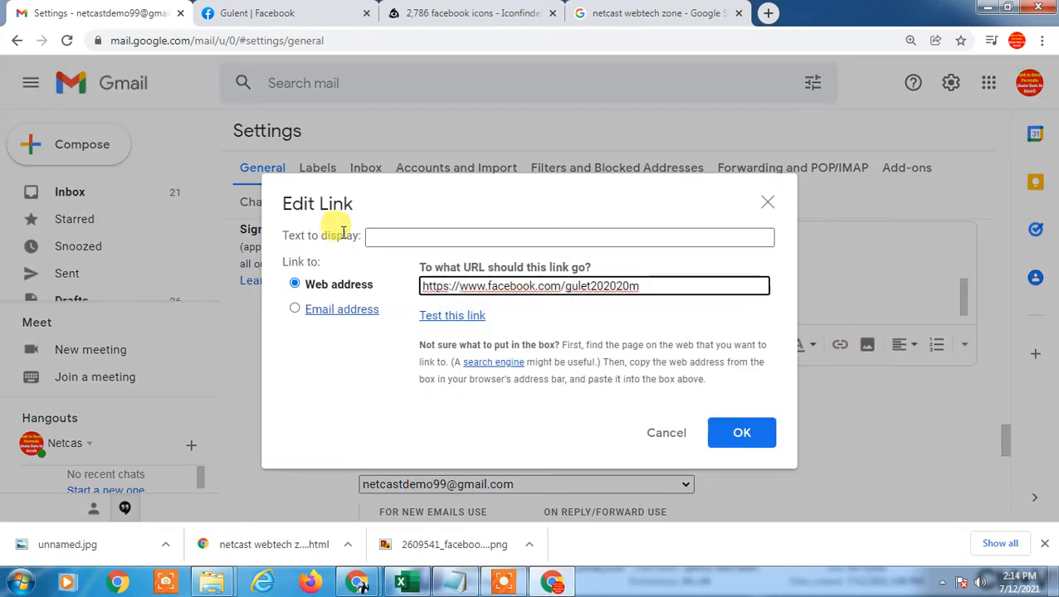
click(390, 238)
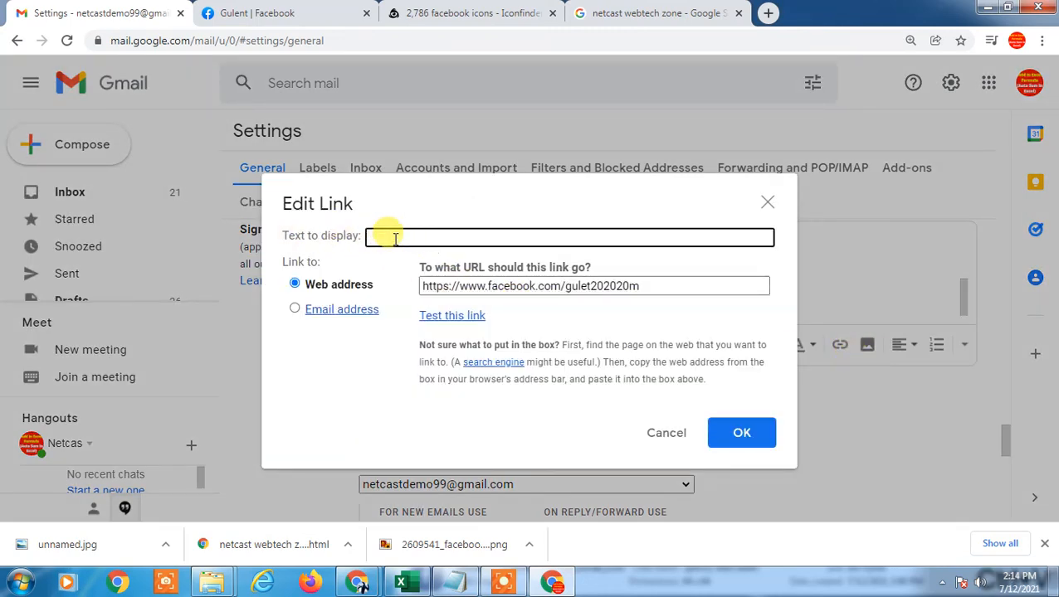
click(674, 288)
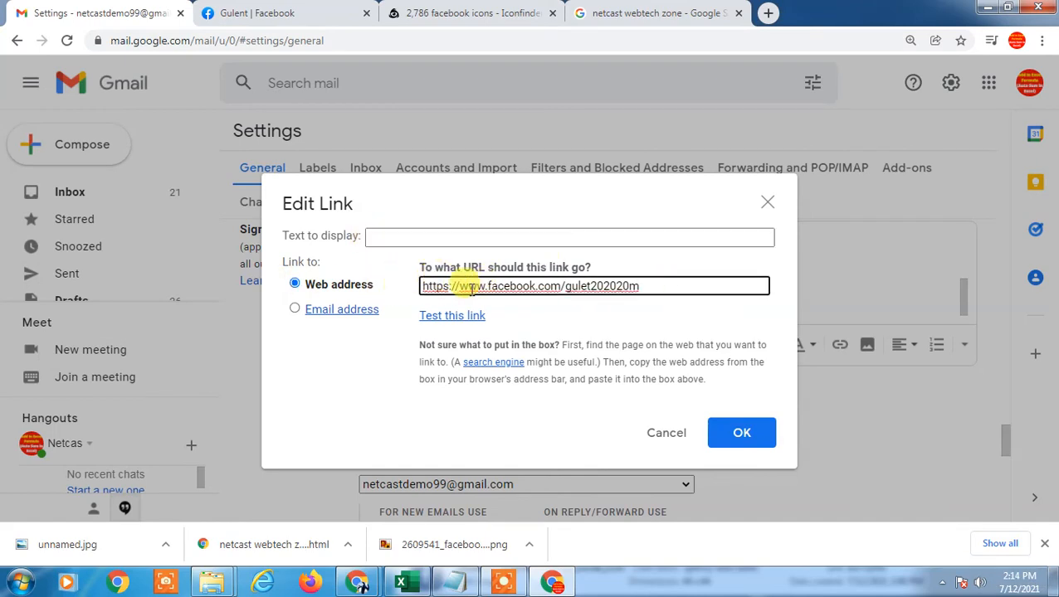
click(744, 433)
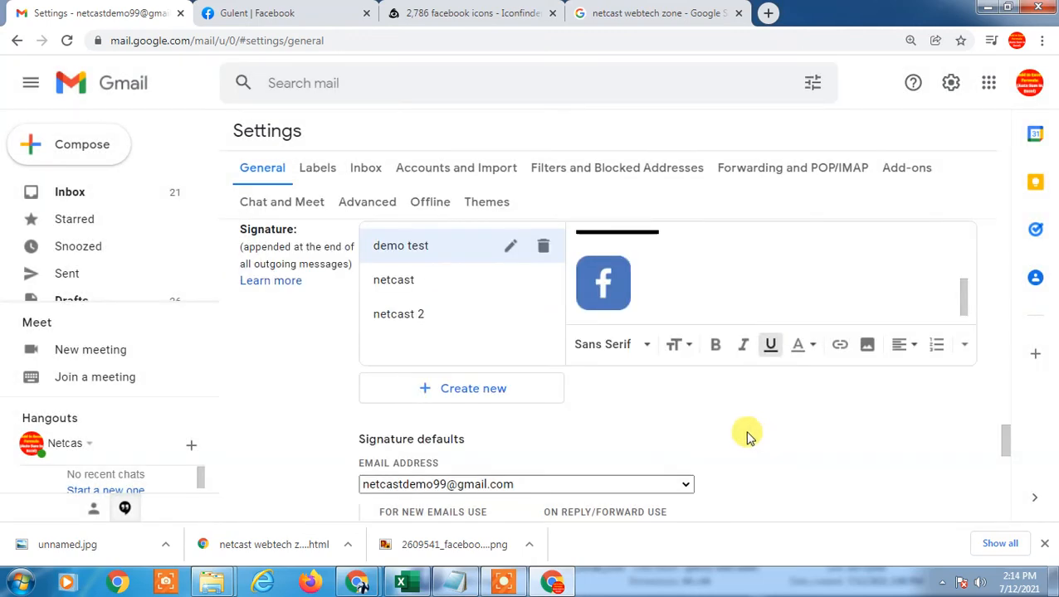
Step: Check the link attached to the Facebook icon in the signature and look through the settings around it
click(599, 284)
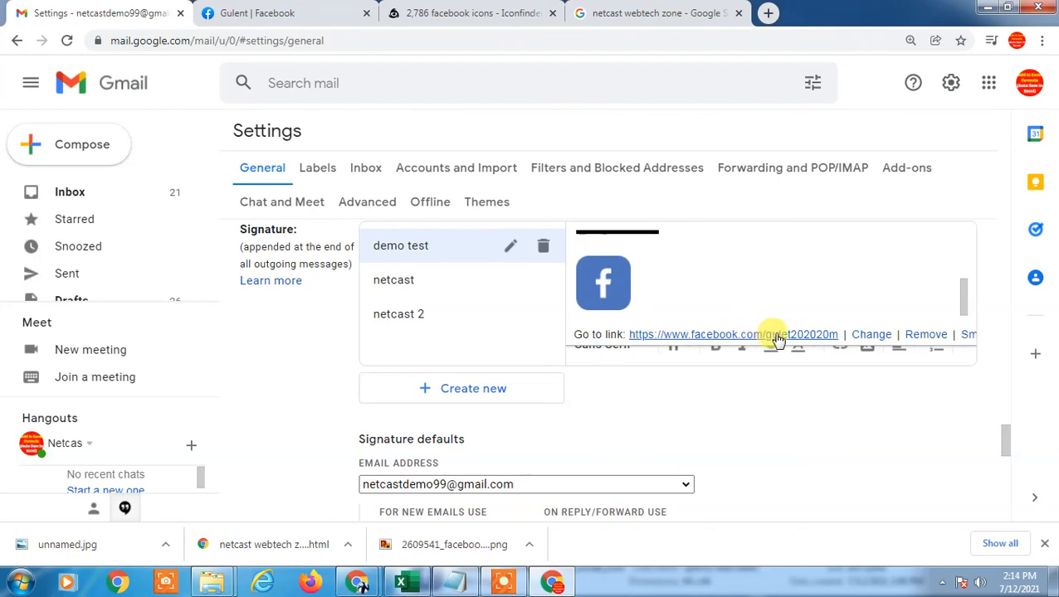
scroll(656, 405, down, 3)
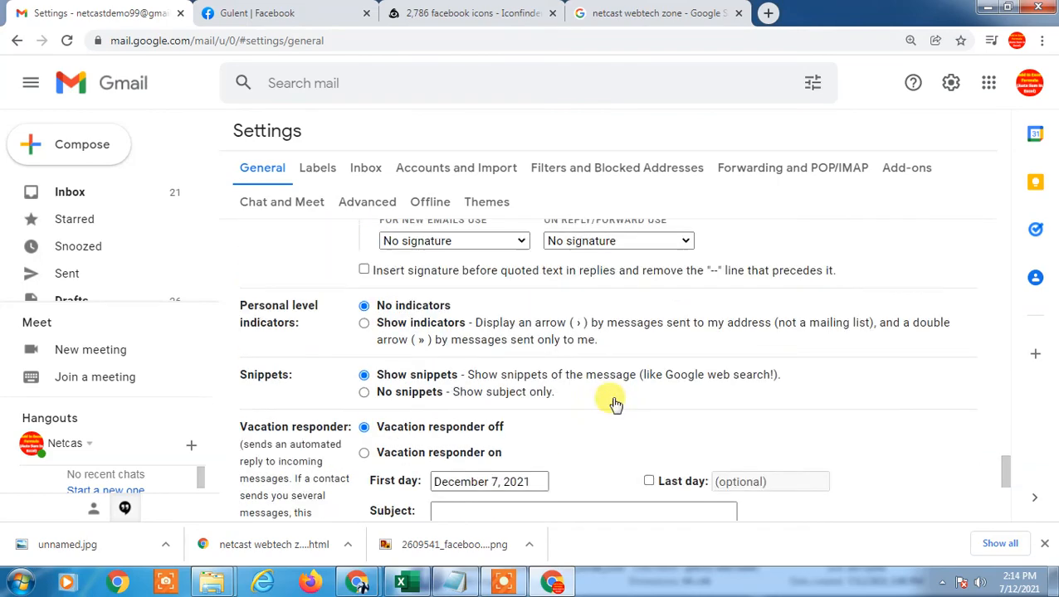
scroll(614, 404, down, 4)
scroll(678, 435, up, 10)
scroll(657, 471, down, 2)
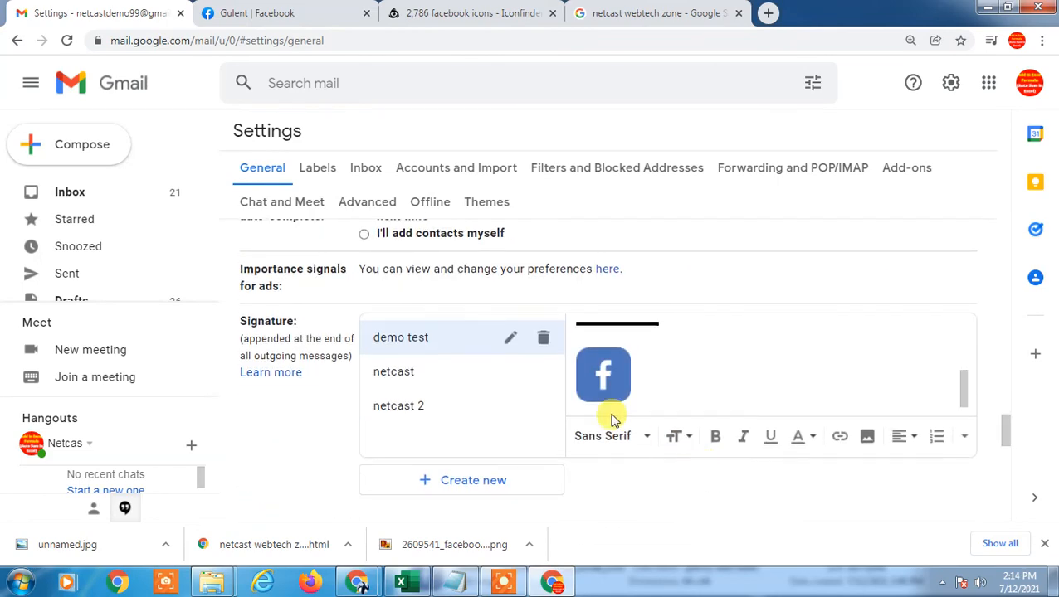
click(599, 362)
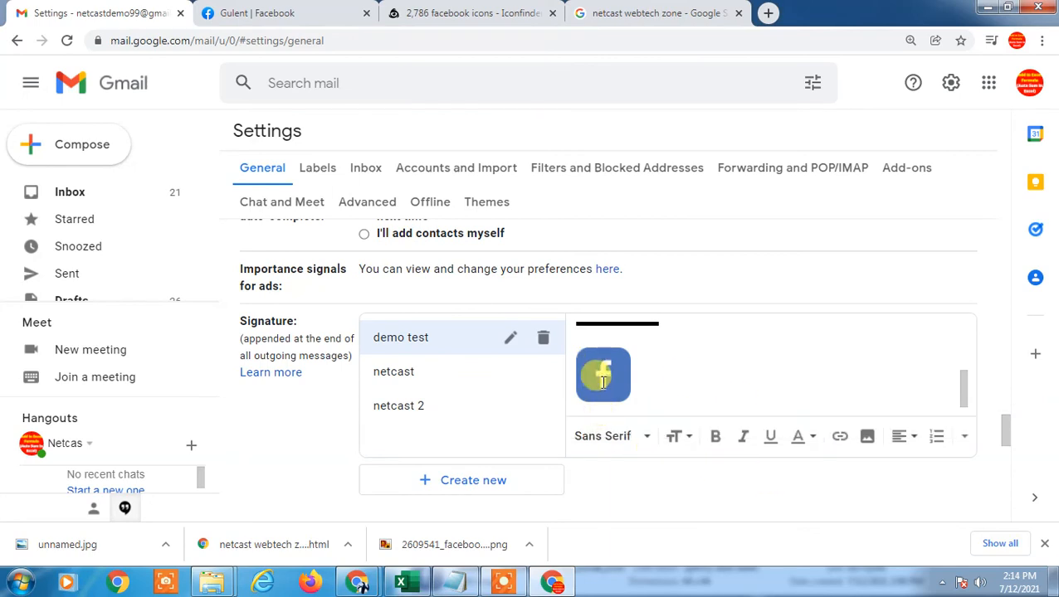
click(605, 375)
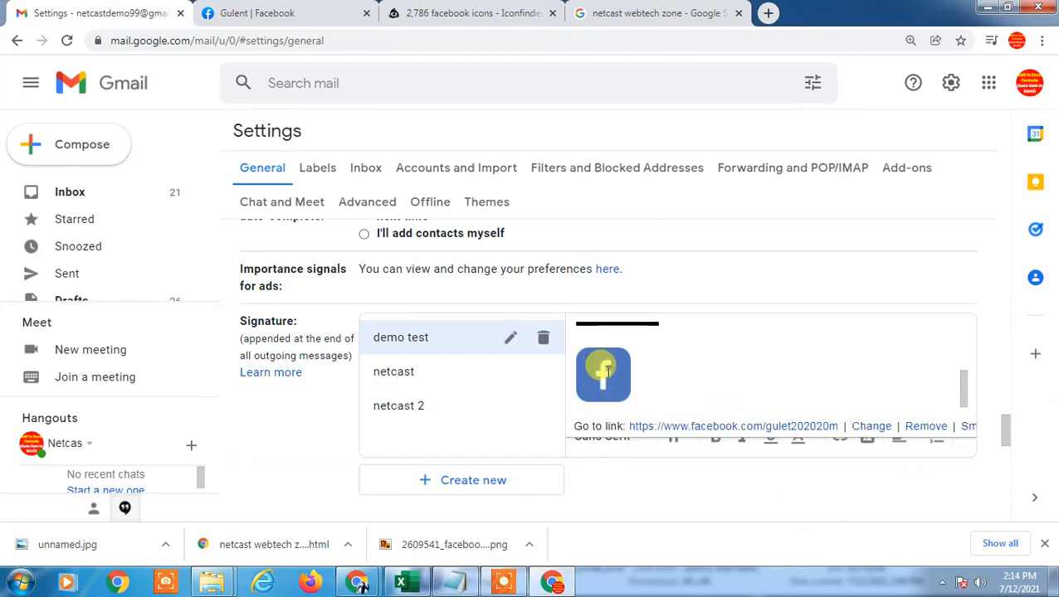
Step: Center the Facebook icon on its line in the demo test signature
click(908, 444)
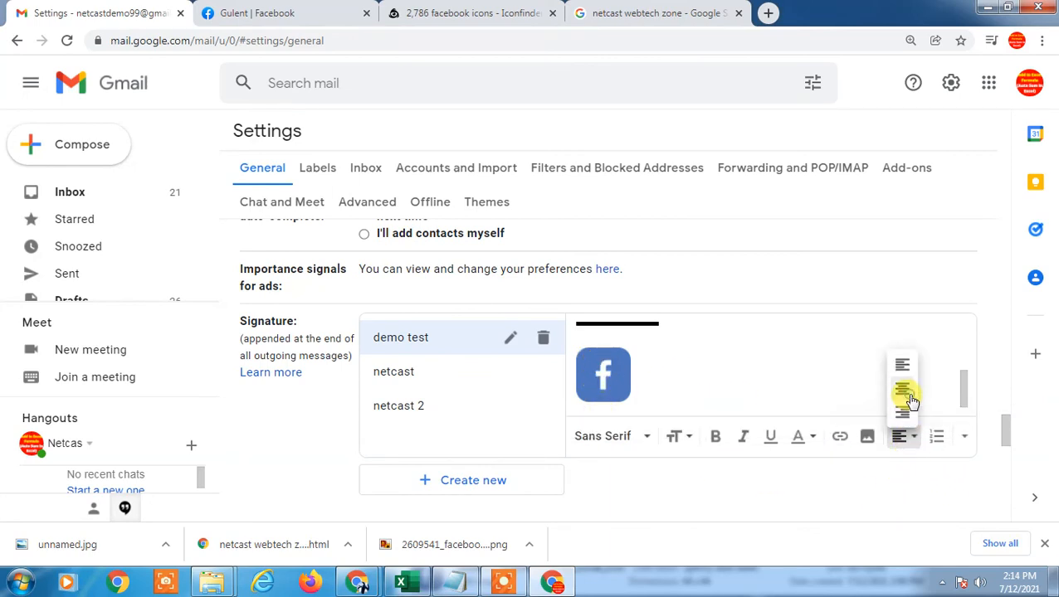
click(601, 369)
click(628, 375)
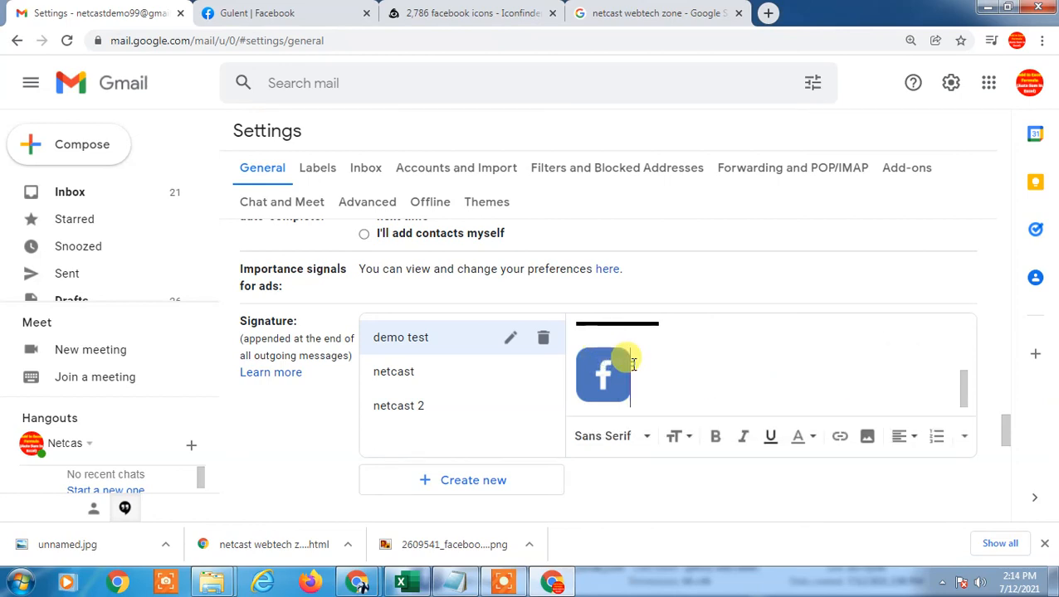
click(903, 436)
click(903, 389)
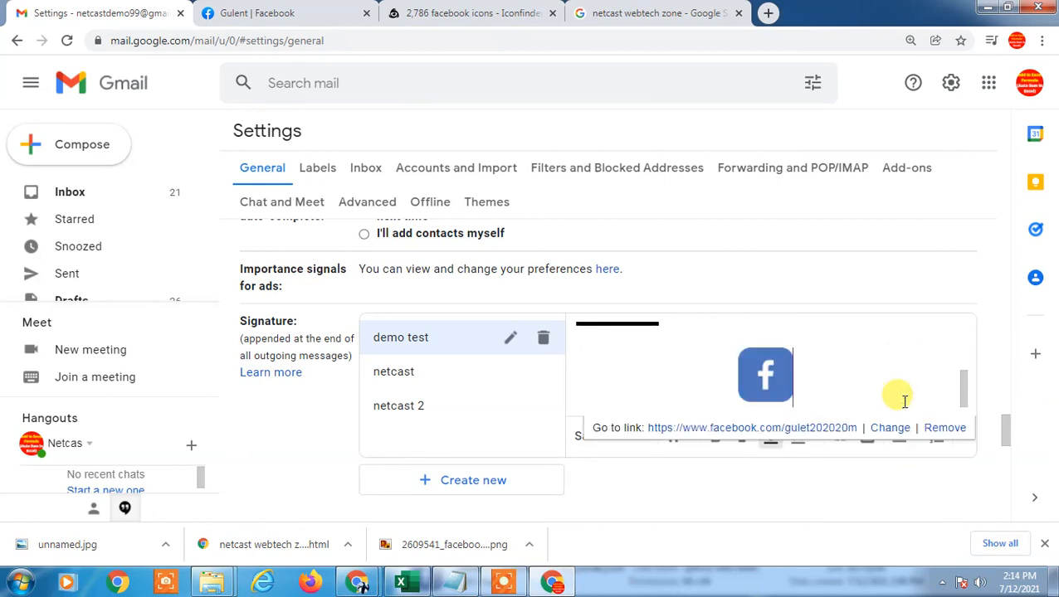
Step: Set the Facebook icon's line in the signature back to left alignment
click(809, 375)
click(905, 435)
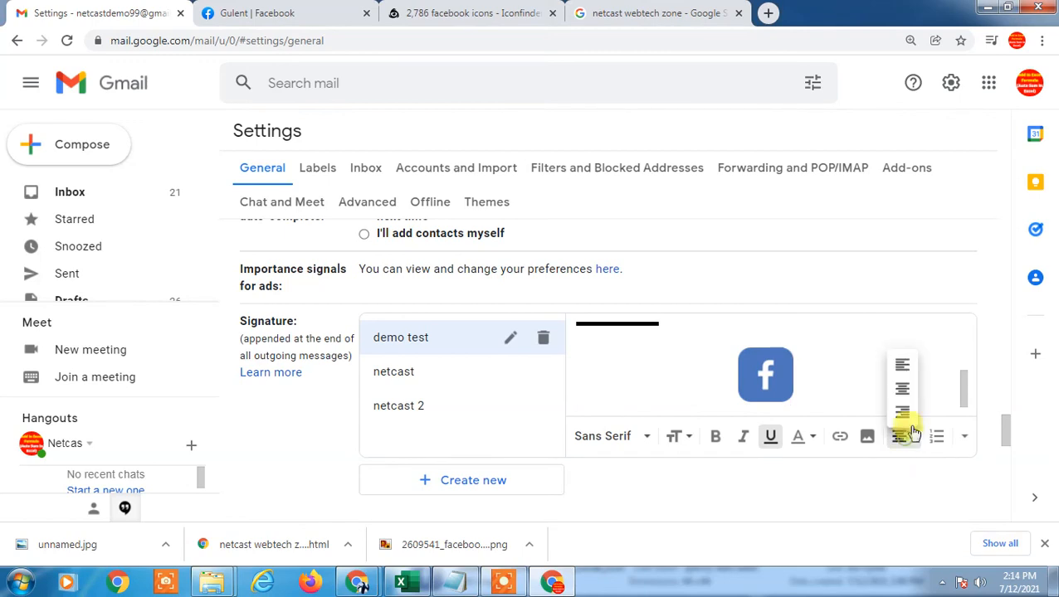
click(903, 390)
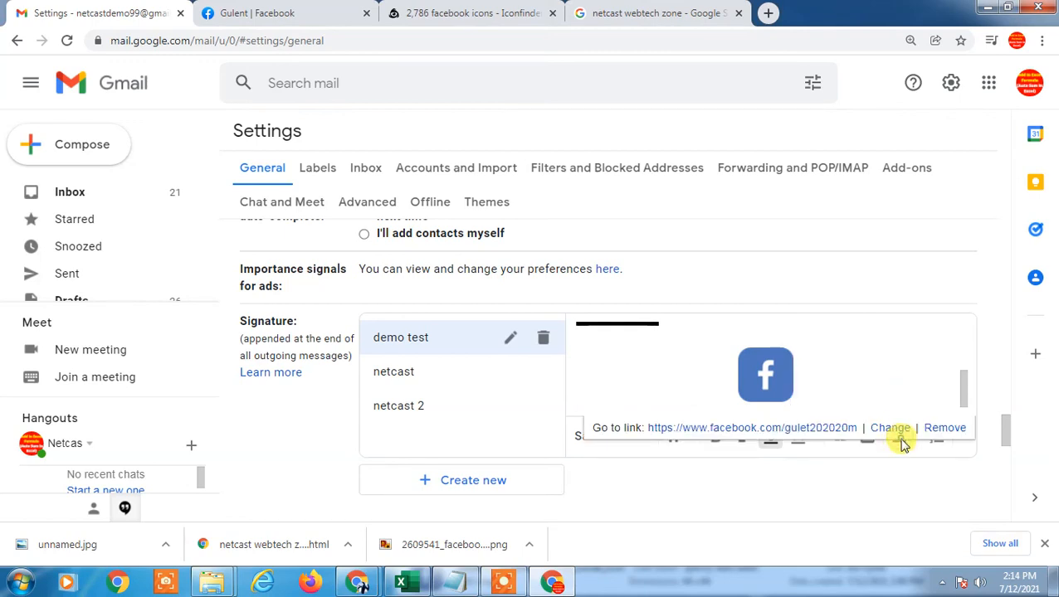
click(902, 442)
click(893, 362)
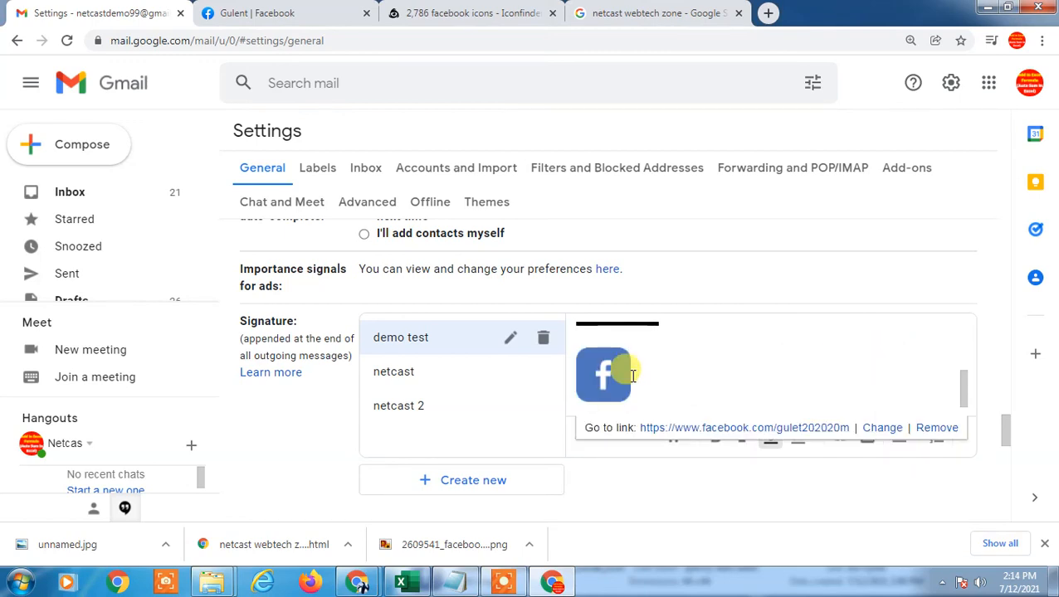
Step: Save the changes made in the Gmail general settings, including the demo test signature
click(739, 483)
scroll(588, 464, down, 4)
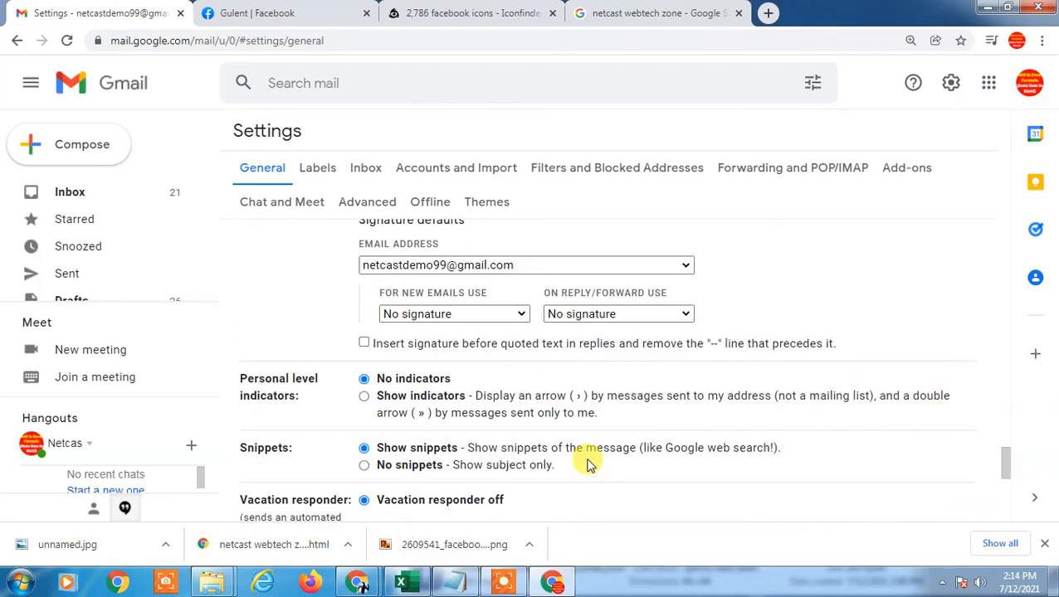
scroll(587, 464, down, 5)
click(558, 430)
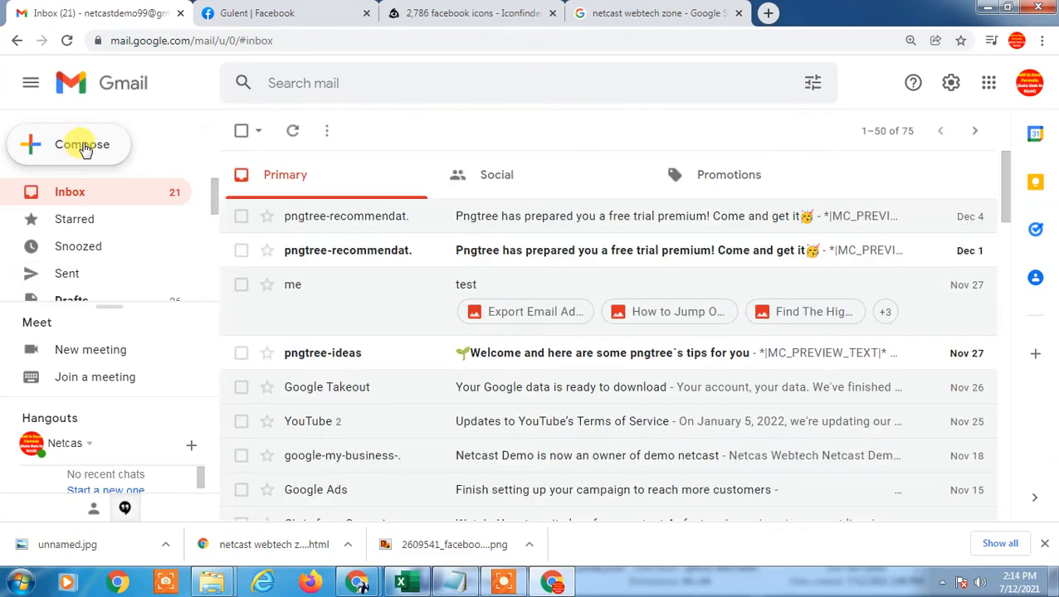
Step: Start a new email message and insert the demo test signature into it
click(83, 145)
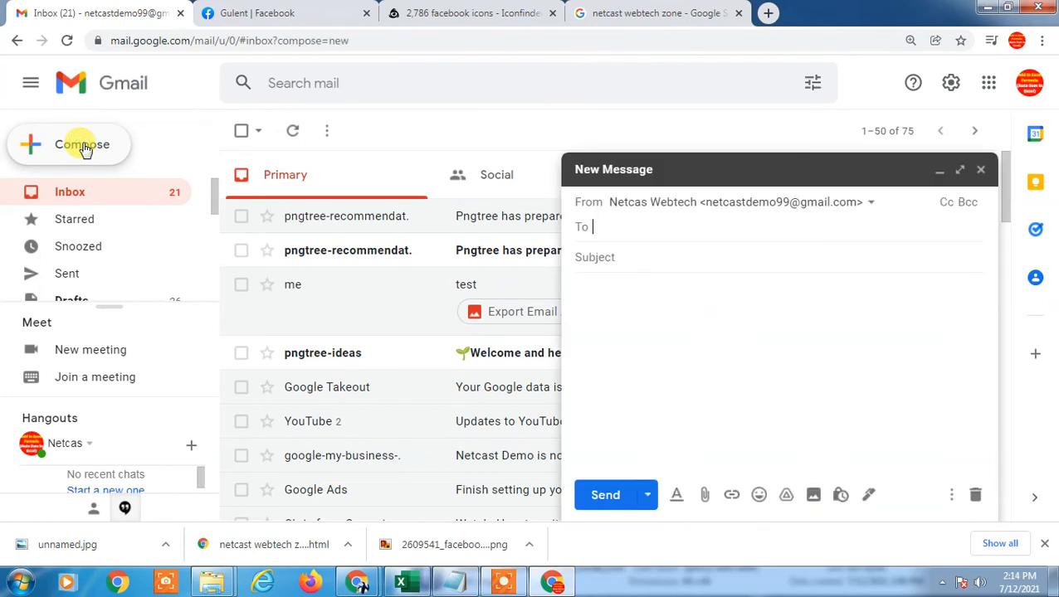
click(868, 497)
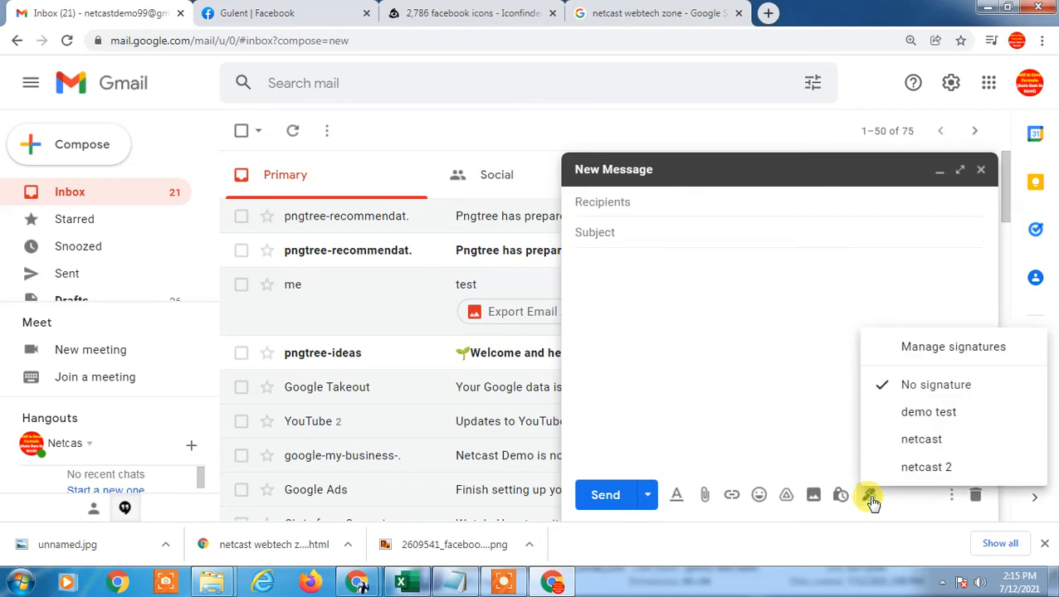
click(942, 410)
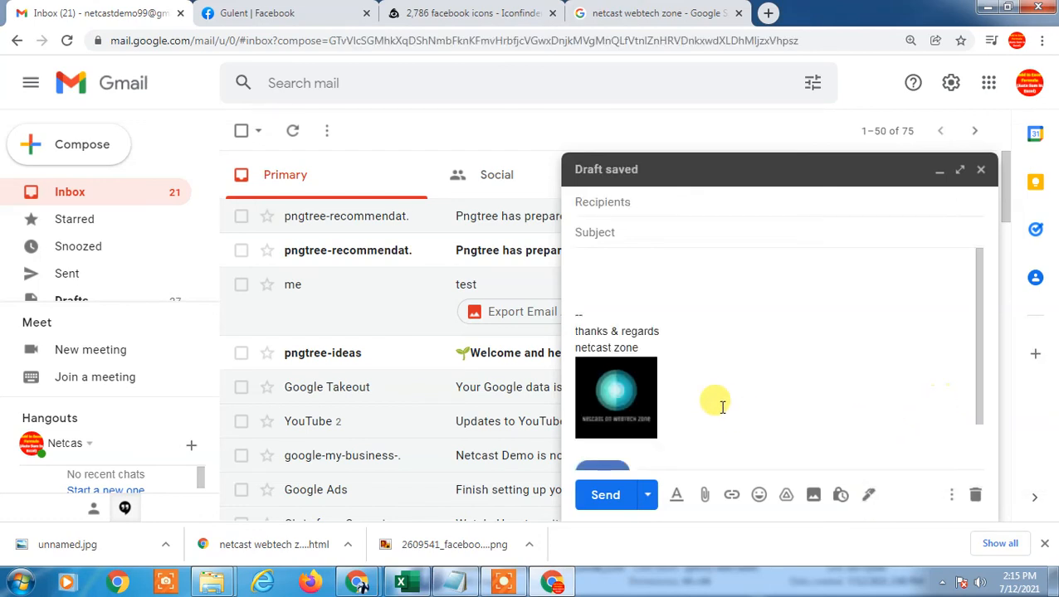
Step: Check the Facebook icon and its link in the signature of the new message
scroll(718, 402, down, 1)
click(596, 427)
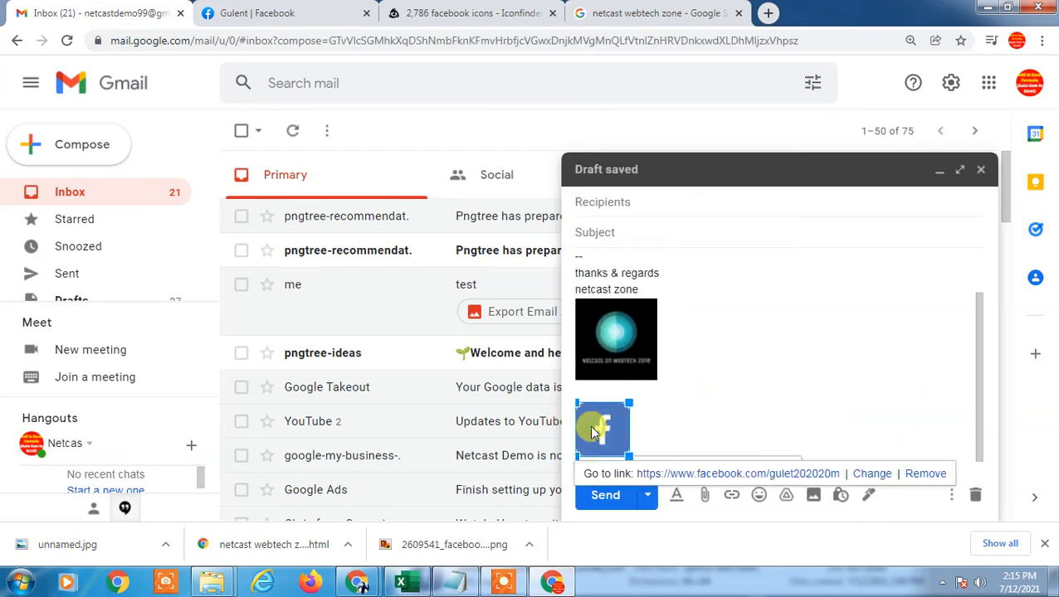
click(706, 369)
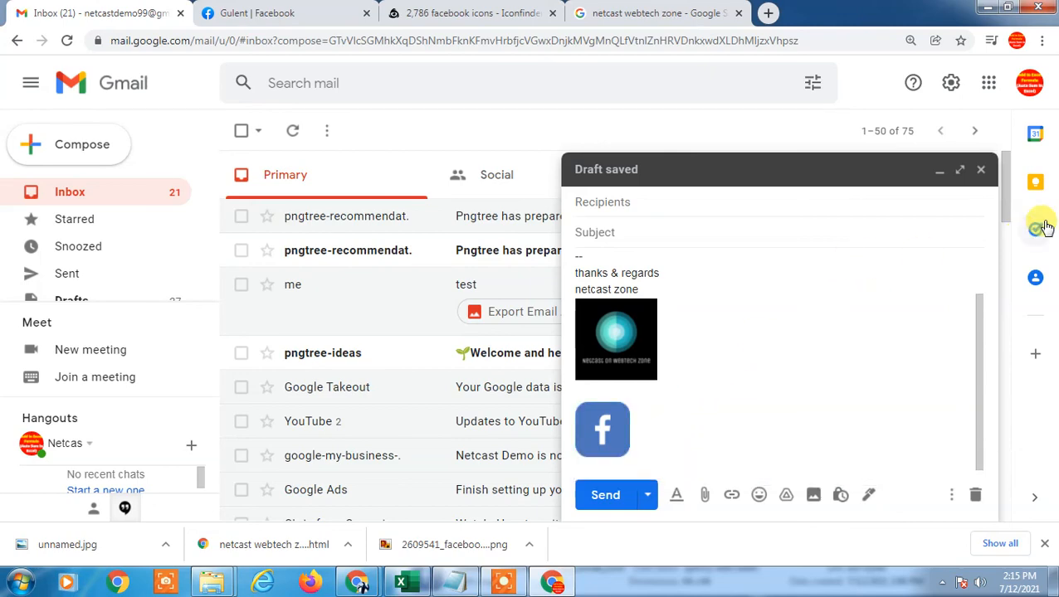